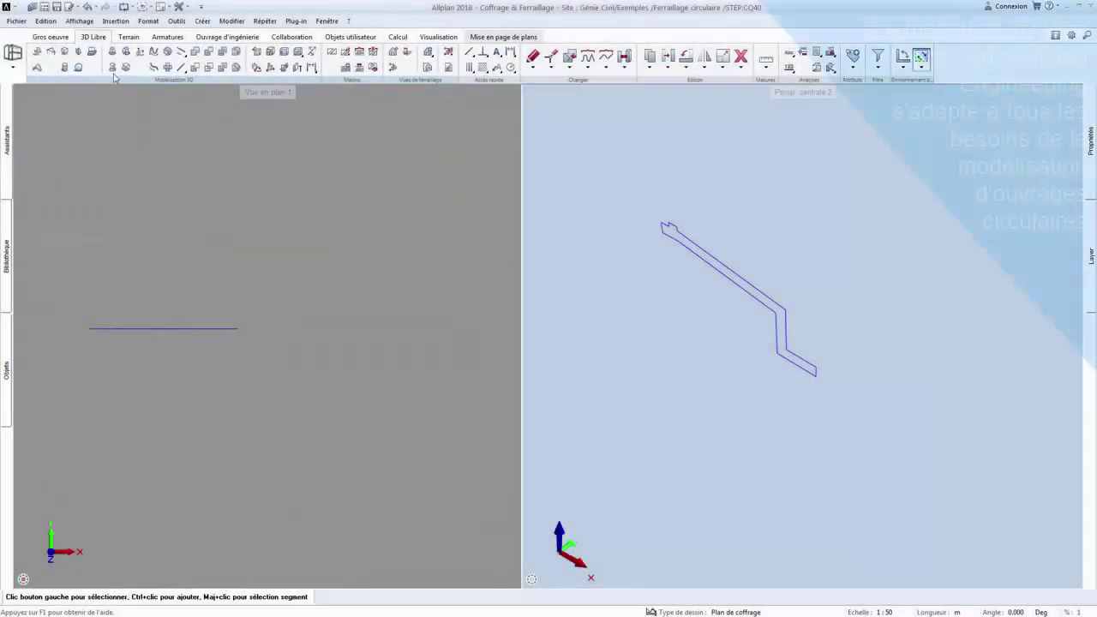
Revolve the profile contour about a vertical axis into a full circular slab with central pit
{"action": "left_click", "coordinate": [112, 67]}
{"action": "left_click", "coordinate": [197, 329]}
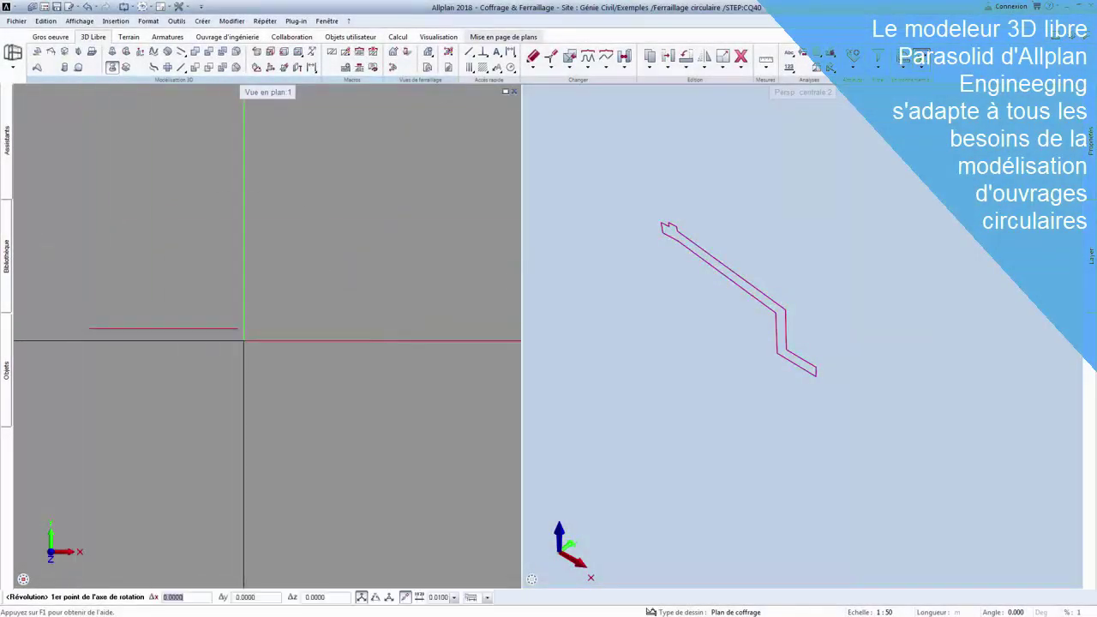
{"action": "left_click", "coordinate": [813, 372]}
{"action": "left_click", "coordinate": [812, 355]}
{"action": "key", "text": "Return"}
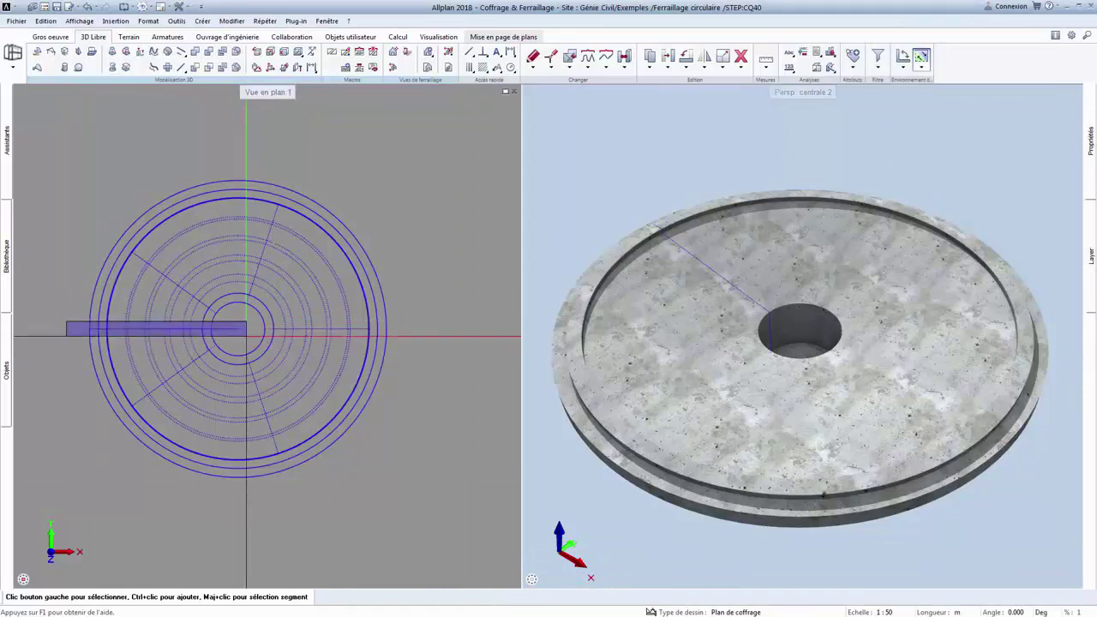
Draw a small circle centred on the pit floor as an Extruder outline
{"action": "left_click", "coordinate": [150, 68]}
{"action": "left_click", "coordinate": [139, 52]}
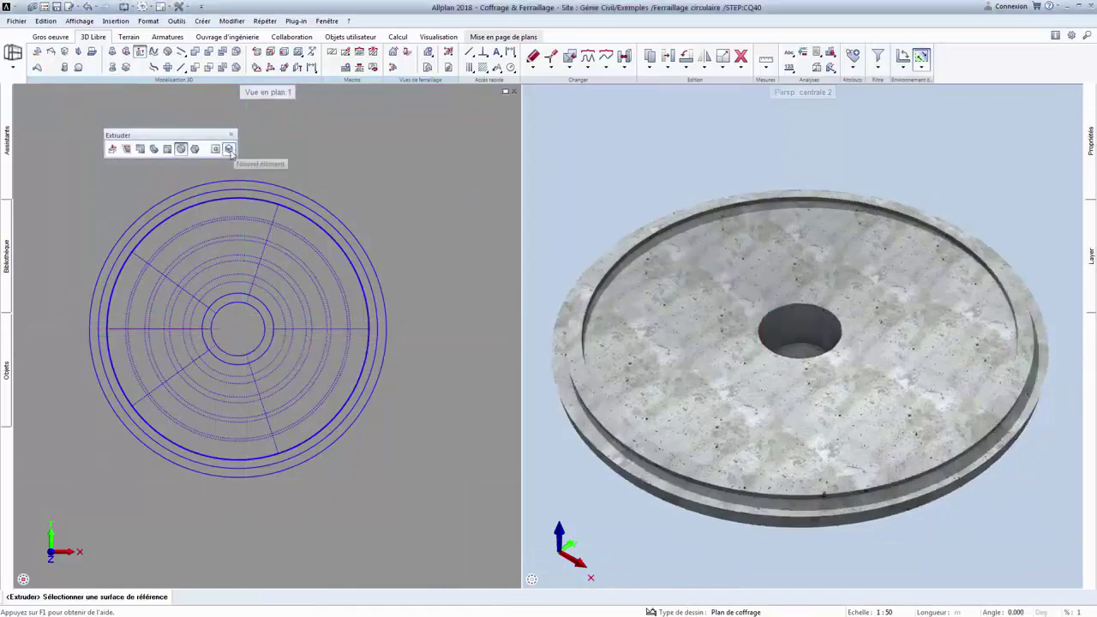
{"action": "scroll", "coordinate": [796, 360], "scroll_direction": "up", "scroll_amount": 5}
{"action": "left_click", "coordinate": [232, 324]}
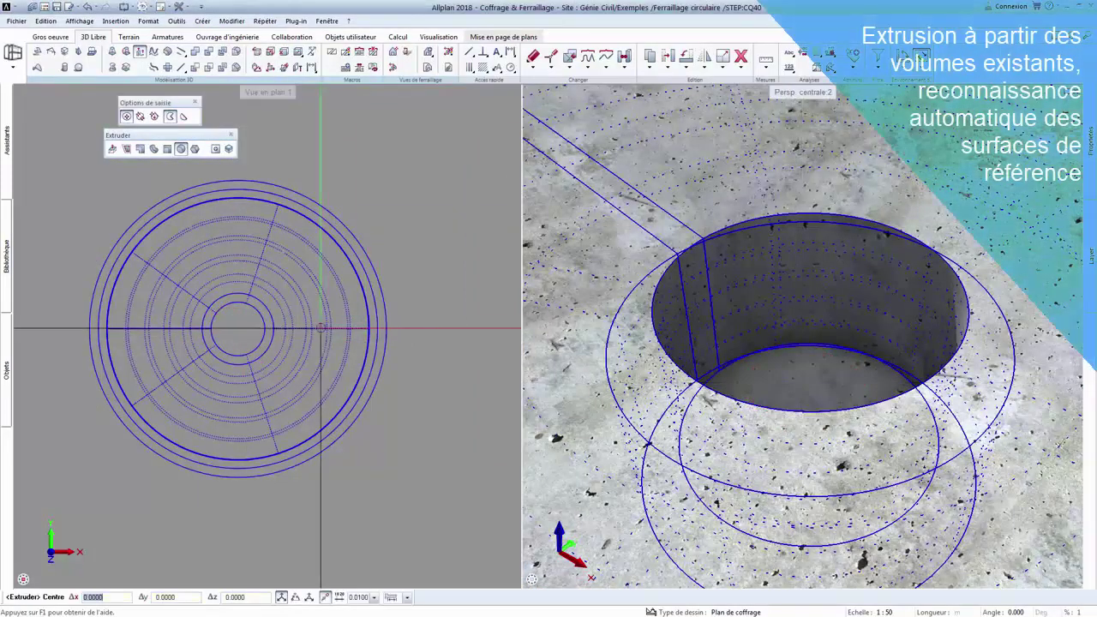
{"action": "scroll", "coordinate": [217, 328], "scroll_direction": "up", "scroll_amount": 3}
{"action": "left_click", "coordinate": [213, 320]}
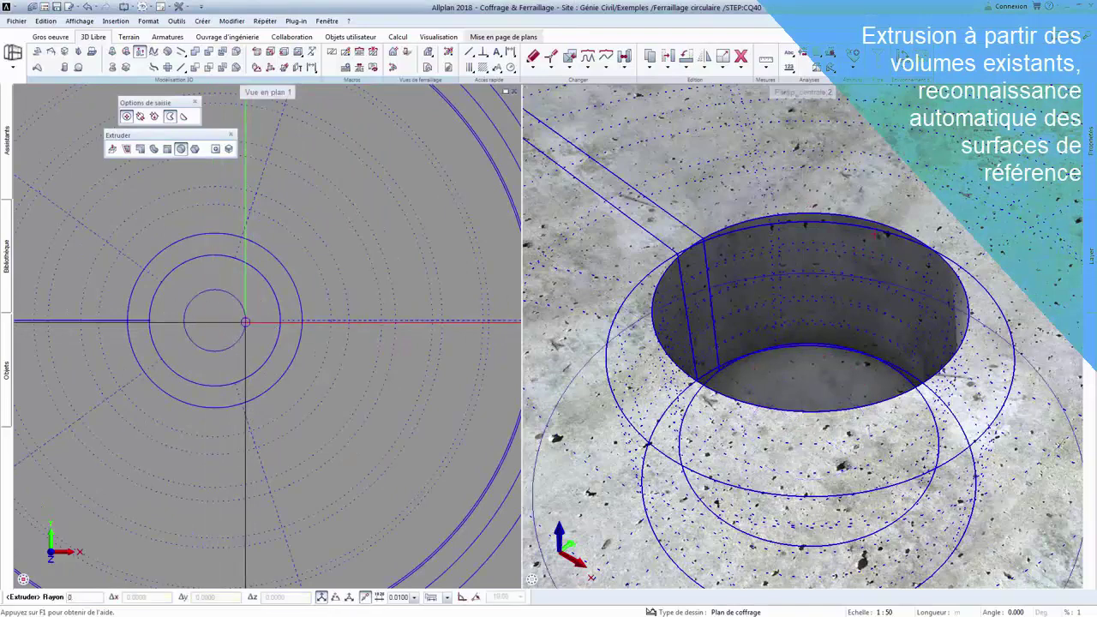
{"action": "left_click", "coordinate": [236, 310]}
{"action": "key", "text": "Return"}
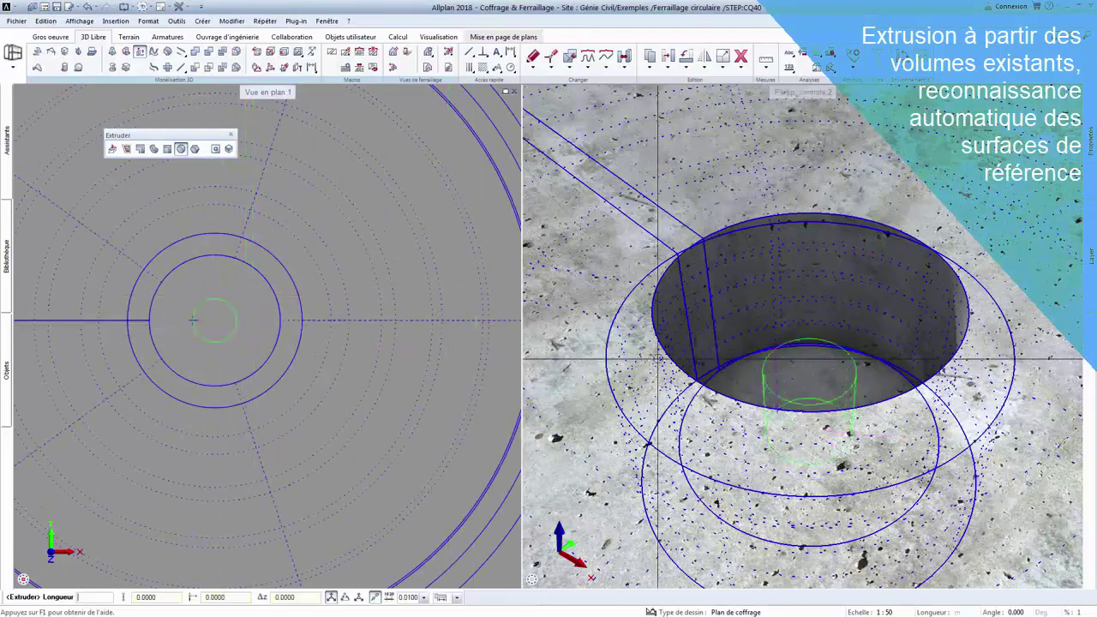
Extrude the circle through the pit floor and zoom in on the new hole
{"action": "scroll", "coordinate": [719, 490], "scroll_direction": "down", "scroll_amount": 5}
{"action": "key", "text": "Return"}
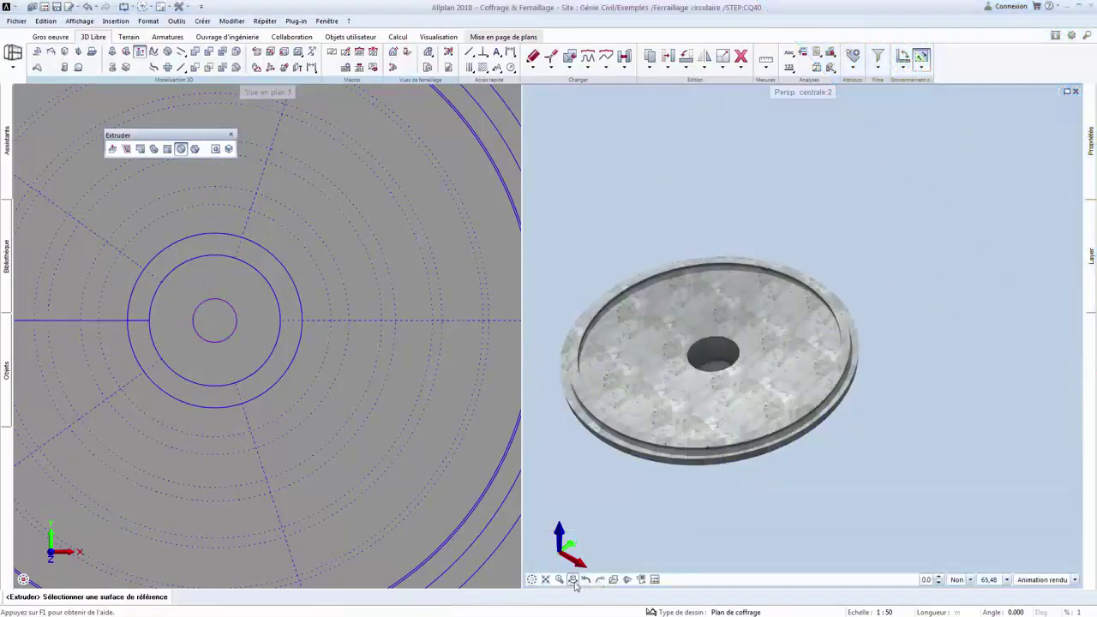
{"action": "middle_click_drag", "start_coordinate": [719, 491], "coordinate": [612, 375], "text": "shift"}
{"action": "scroll", "coordinate": [763, 418], "scroll_direction": "up", "scroll_amount": 2}
{"action": "scroll", "coordinate": [765, 401], "scroll_direction": "up", "scroll_amount": 3}
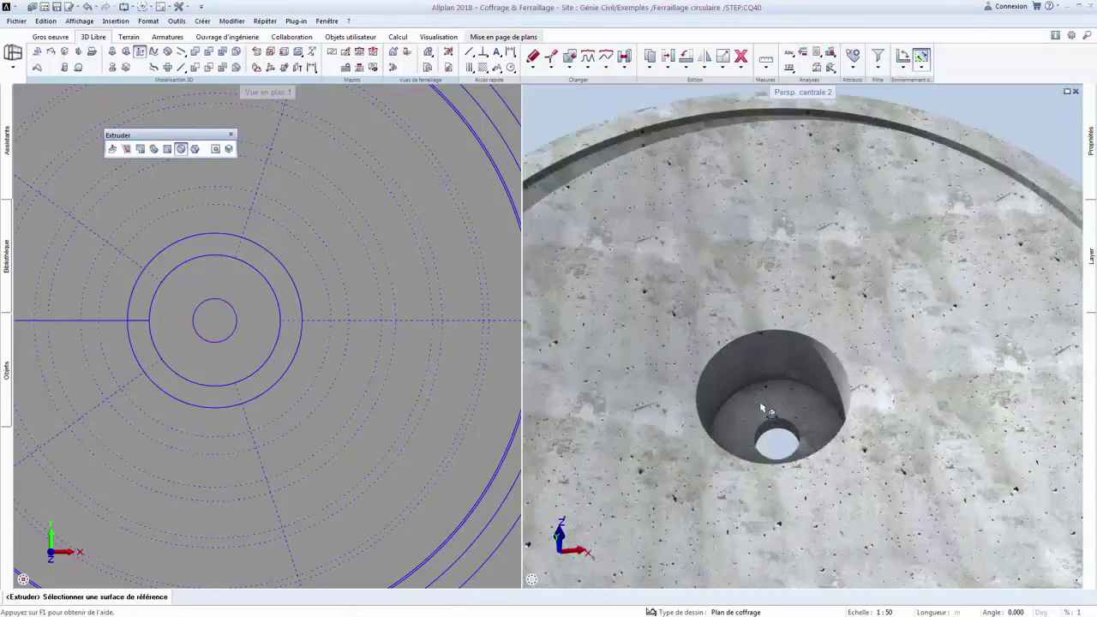
{"action": "scroll", "coordinate": [764, 401], "scroll_direction": "up", "scroll_amount": 2}
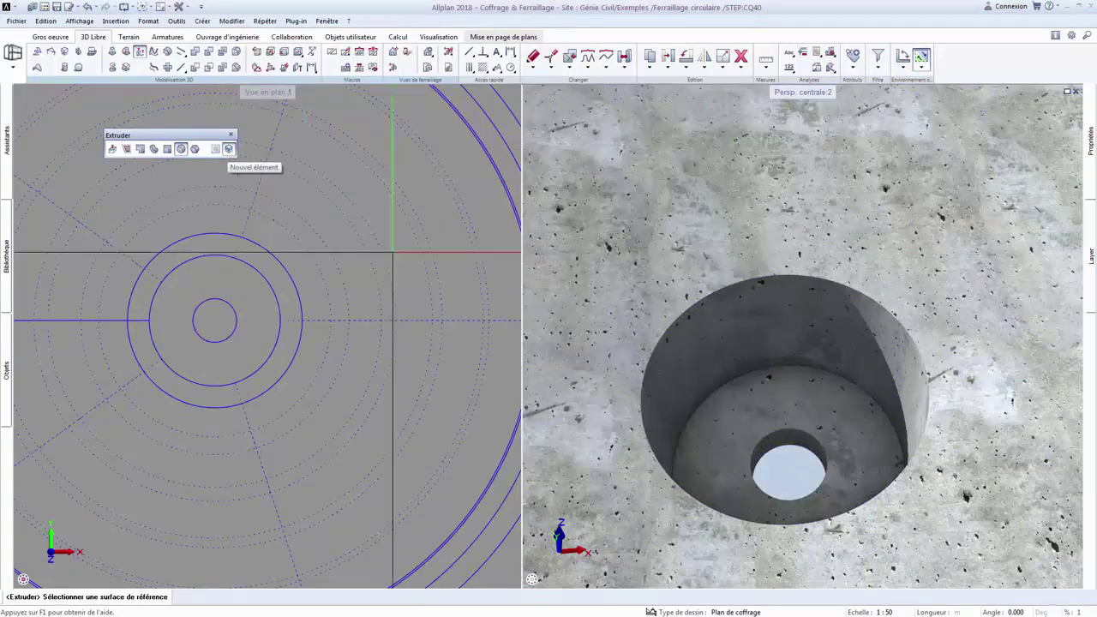
Extrude an off-centre rod circle from the pit floor to a length of 4.1
{"action": "left_click", "coordinate": [228, 150]}
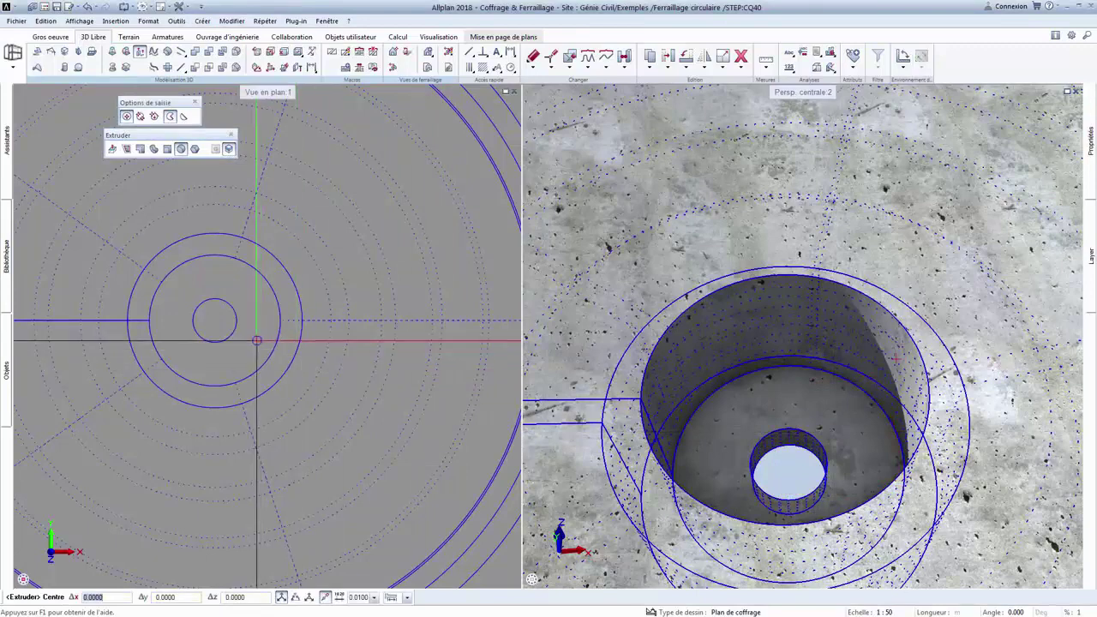
{"action": "right_click", "coordinate": [256, 340]}
{"action": "left_click", "coordinate": [296, 424]}
{"action": "scroll", "coordinate": [245, 332], "scroll_direction": "up", "scroll_amount": 3}
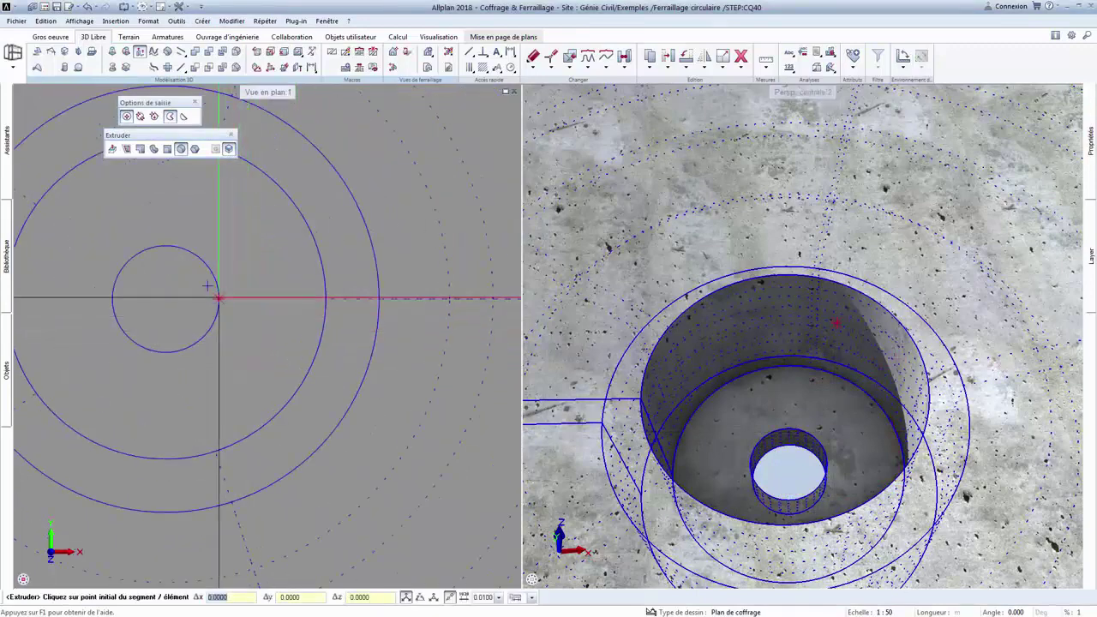
{"action": "left_click", "coordinate": [218, 297]}
{"action": "left_click", "coordinate": [271, 298]}
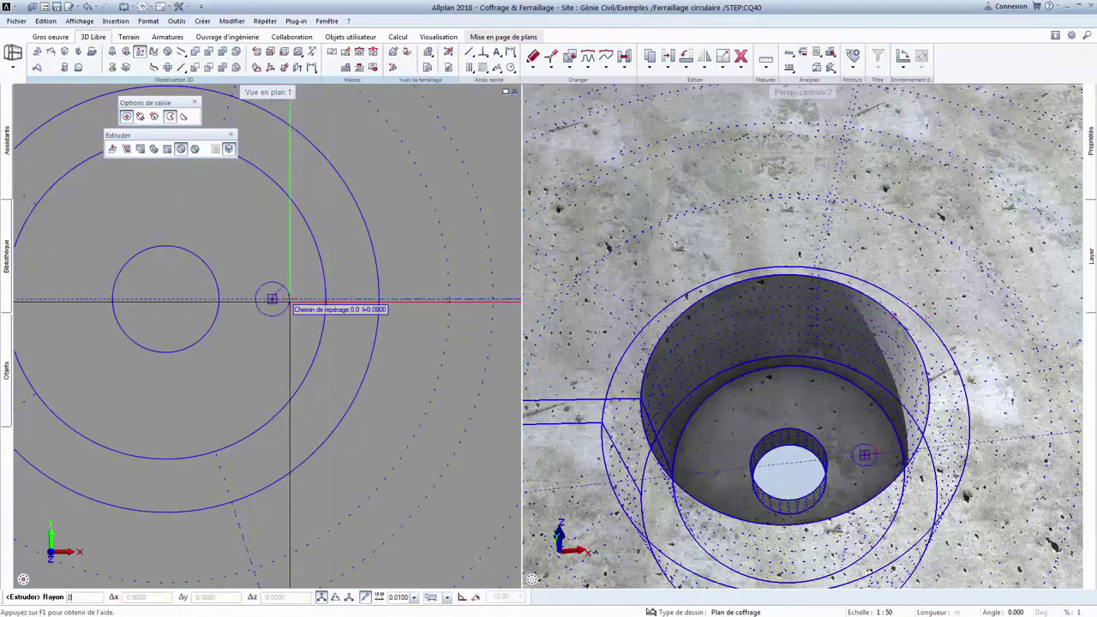
{"action": "key", "text": "Return"}
{"action": "key", "text": "Return"}
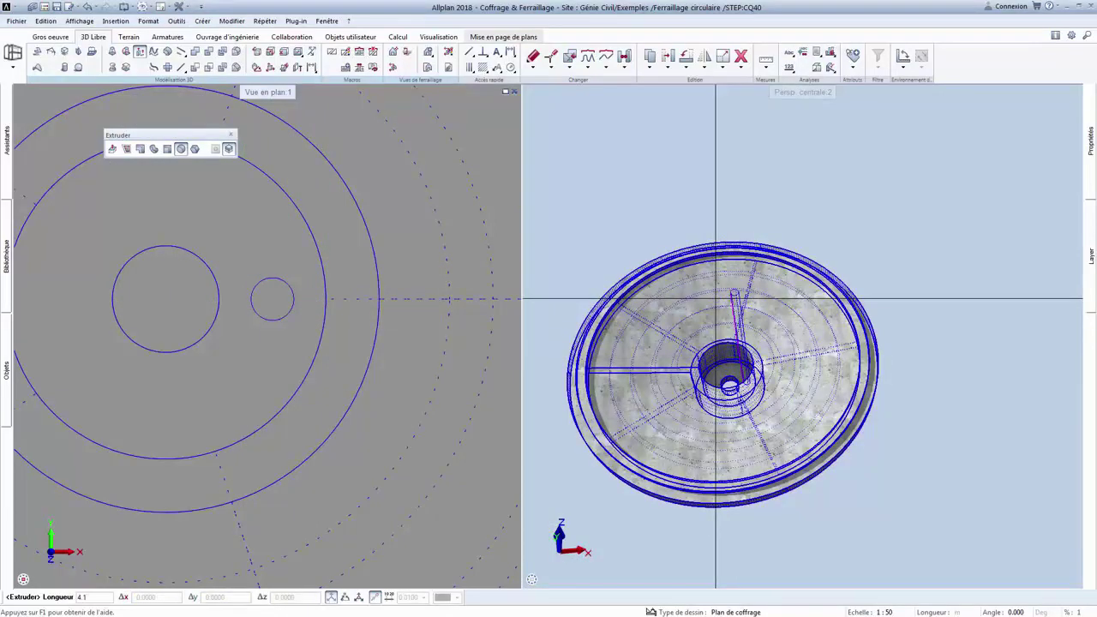
{"action": "left_click", "coordinate": [716, 298]}
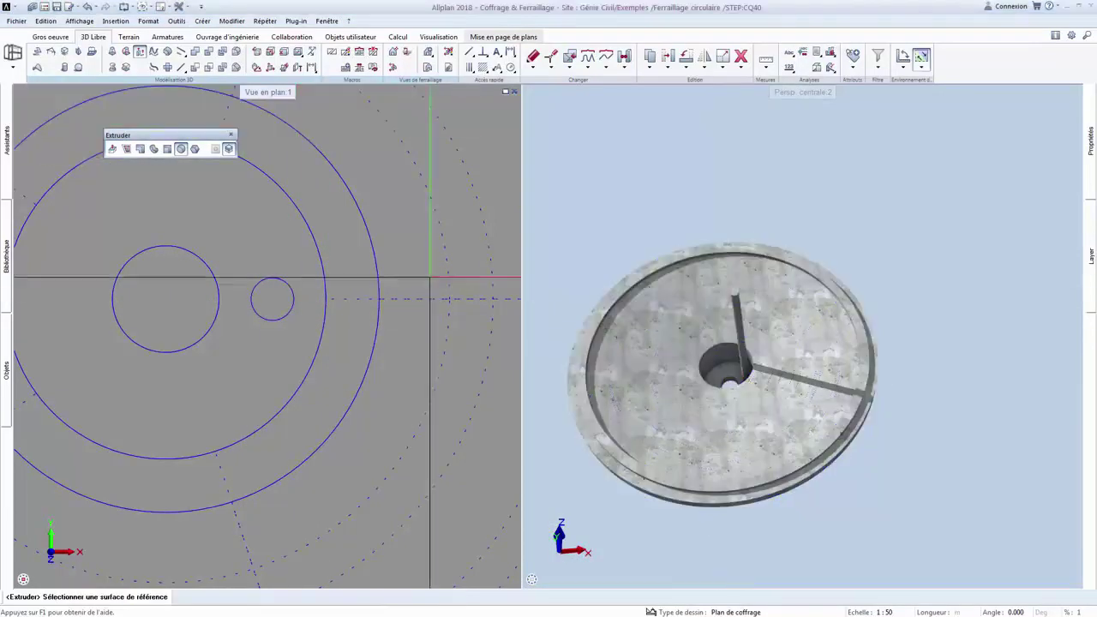
Copy the rod twice by rotation about the pit centre, giving three evenly spaced rods
{"action": "left_click", "coordinate": [686, 68]}
{"action": "left_click", "coordinate": [711, 106]}
{"action": "left_click", "coordinate": [303, 299]}
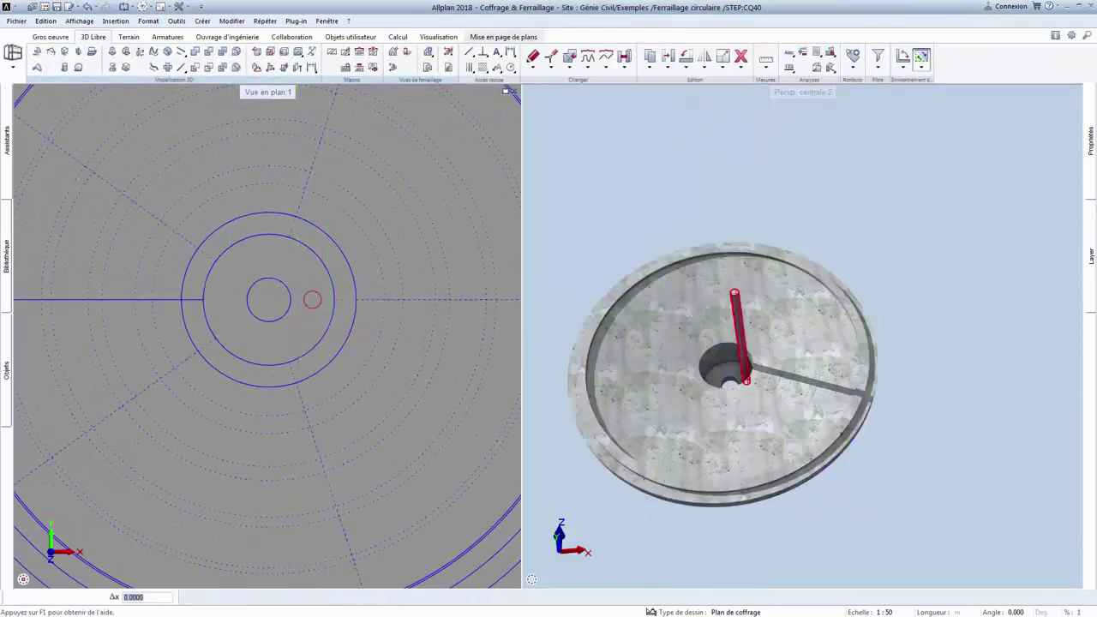
{"action": "left_click", "coordinate": [268, 300]}
{"action": "key", "text": "Return"}
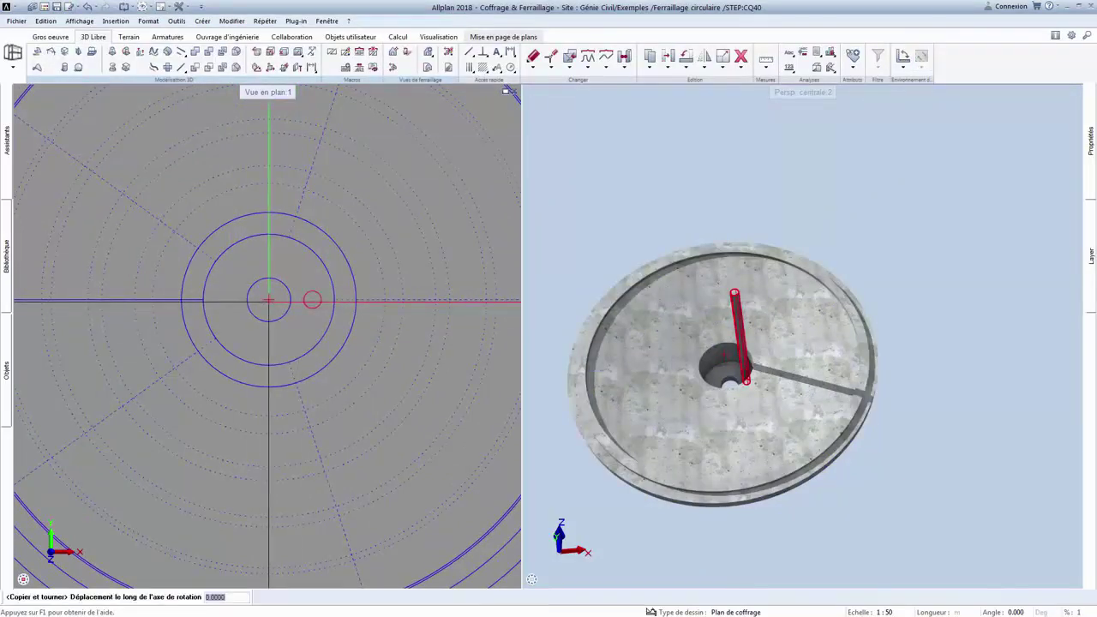
{"action": "key", "text": "Return"}
{"action": "key", "text": "Return"}
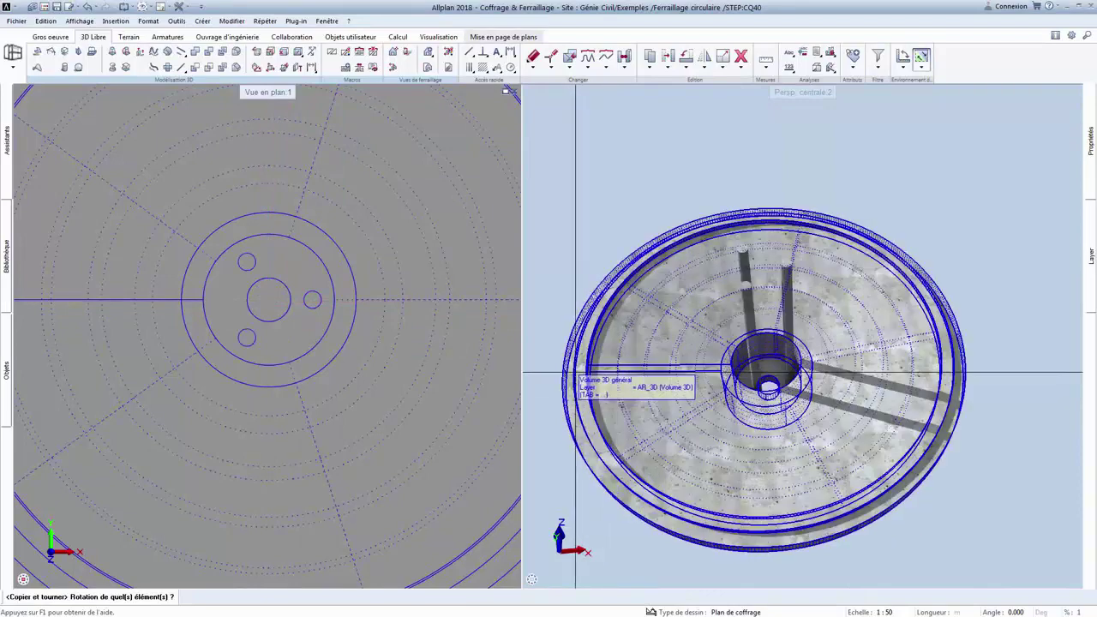
{"action": "left_click", "coordinate": [139, 52]}
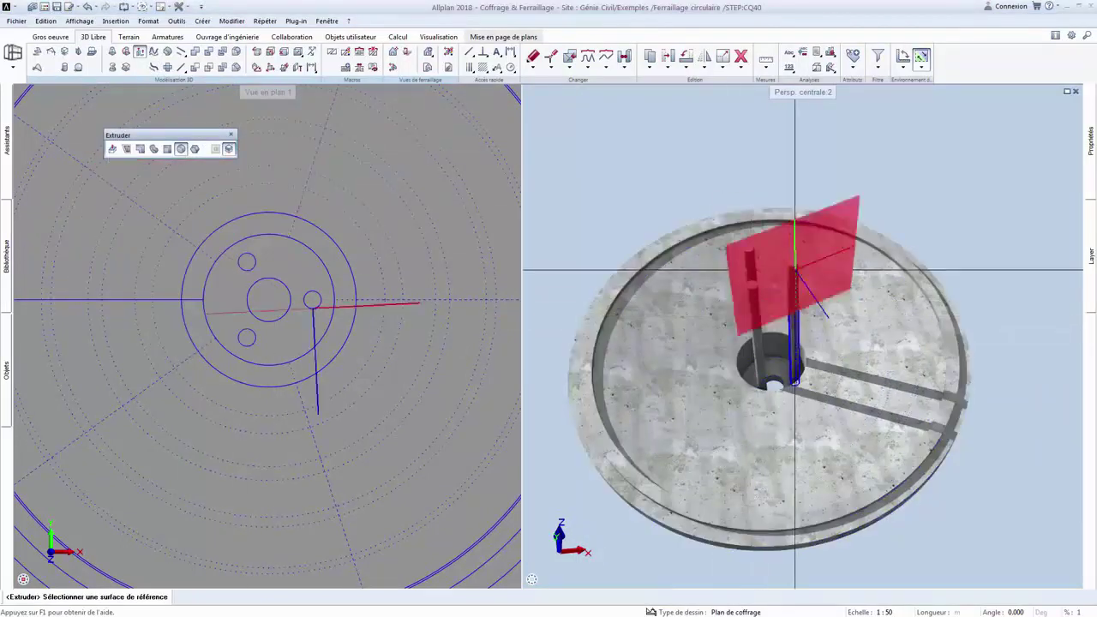
Extrude a 0.2-thick circular cap centred over the tops of the three rods
{"action": "left_click", "coordinate": [795, 270]}
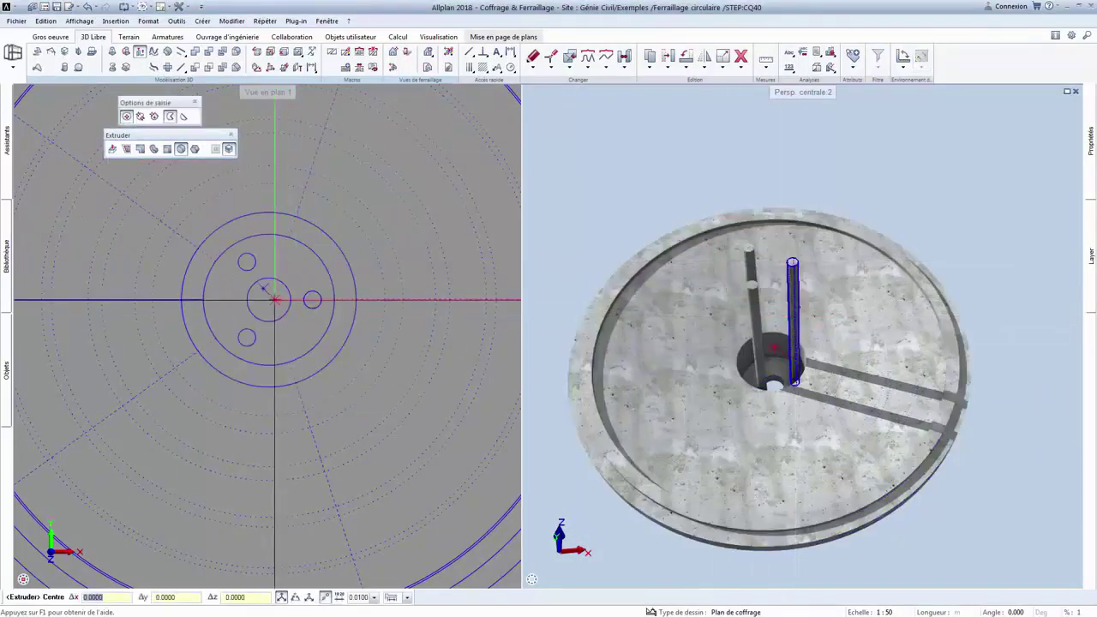
{"action": "left_click", "coordinate": [271, 299]}
{"action": "left_click", "coordinate": [319, 299]}
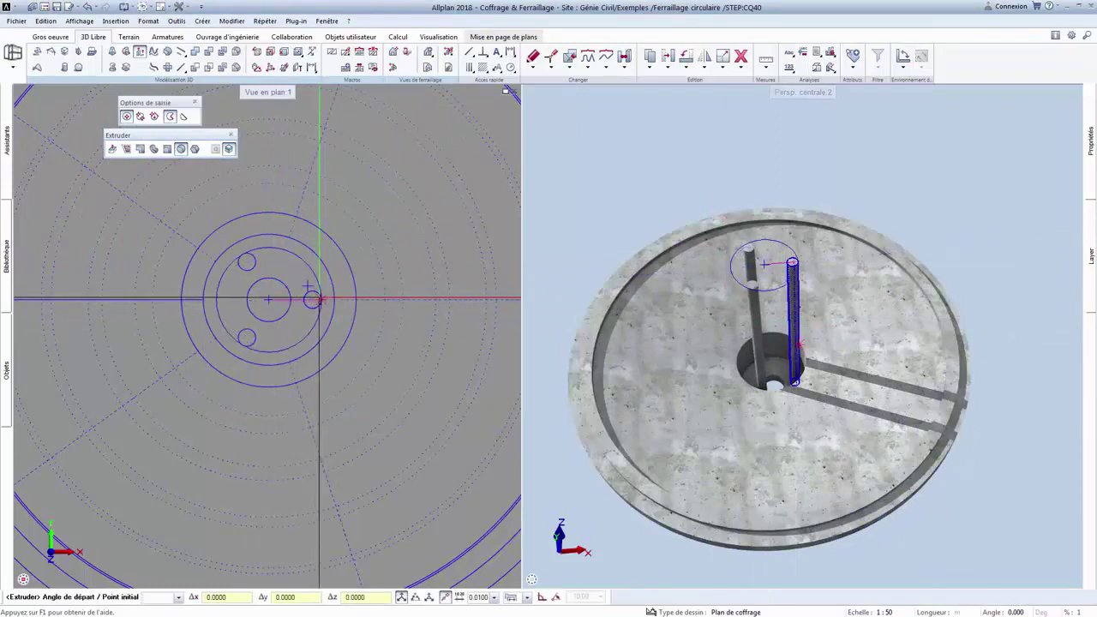
{"action": "left_click", "coordinate": [306, 271]}
{"action": "type", "text": "0.2"}
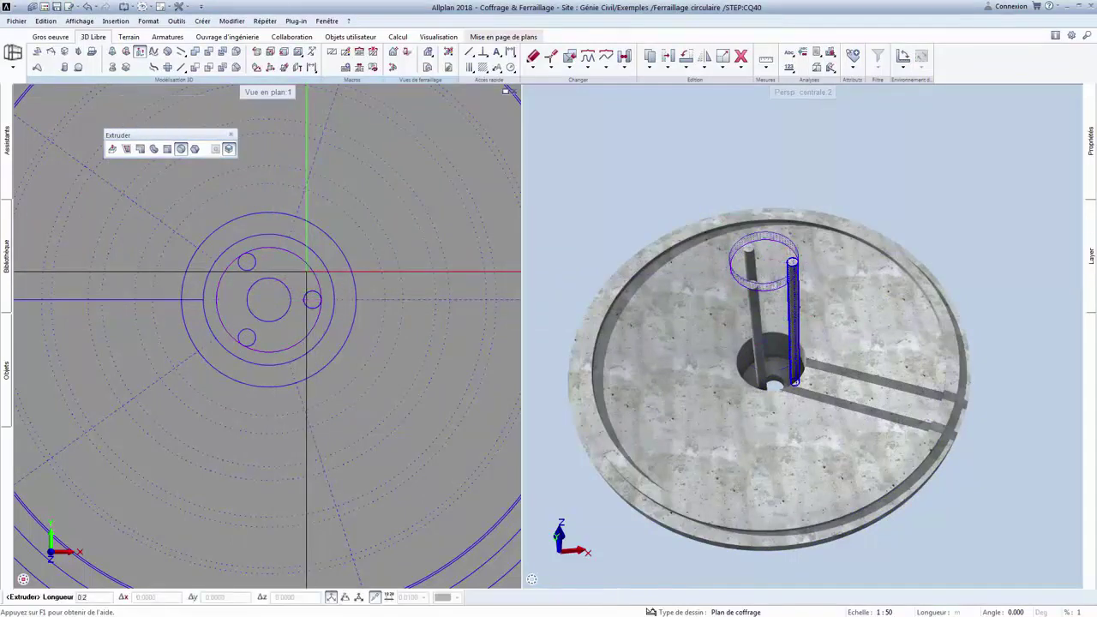
{"action": "key", "text": "Return"}
{"action": "key", "text": "Escape"}
{"action": "mouse_move", "coordinate": [771, 377]}
{"action": "left_mouse_down"}
{"action": "mouse_move", "coordinate": [727, 374]}
{"action": "mouse_move", "coordinate": [720, 306]}
{"action": "left_mouse_up"}
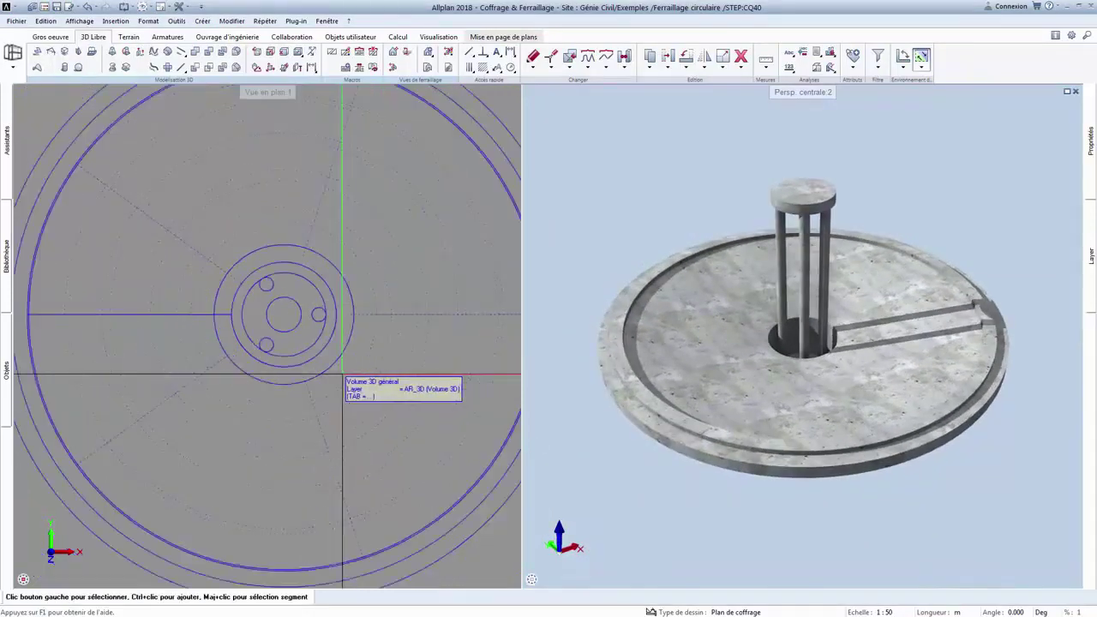
{"action": "scroll", "coordinate": [343, 375], "scroll_direction": "down", "scroll_amount": 3}
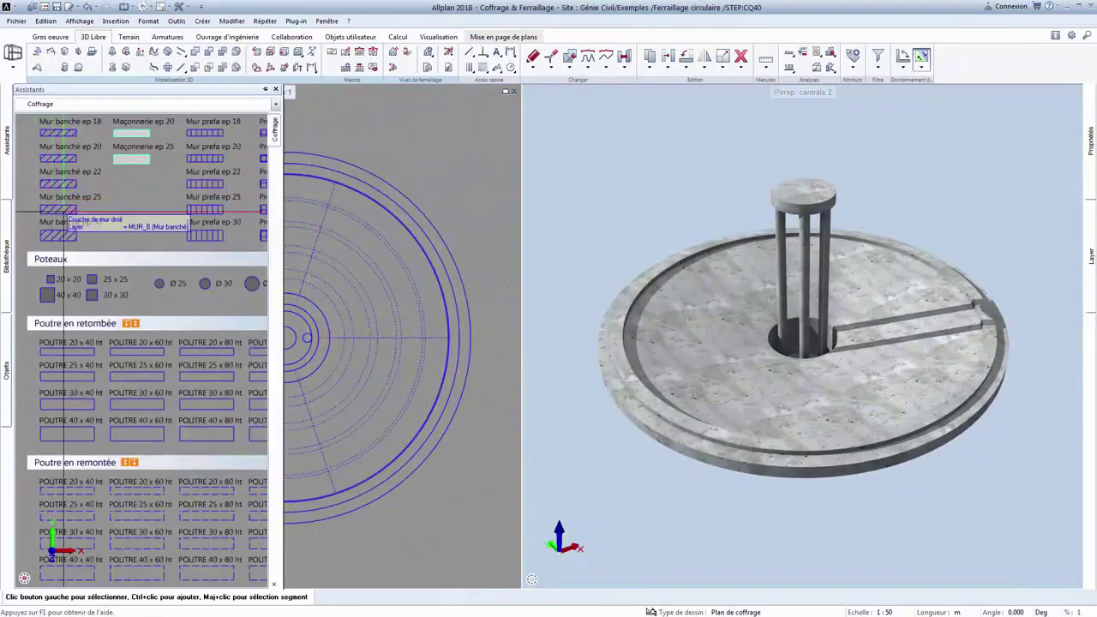
Draw a 360° circular Mur banché wall centred on the slab, radius reaching the slab edge
{"action": "right_click", "coordinate": [66, 212]}
{"action": "left_click", "coordinate": [85, 219]}
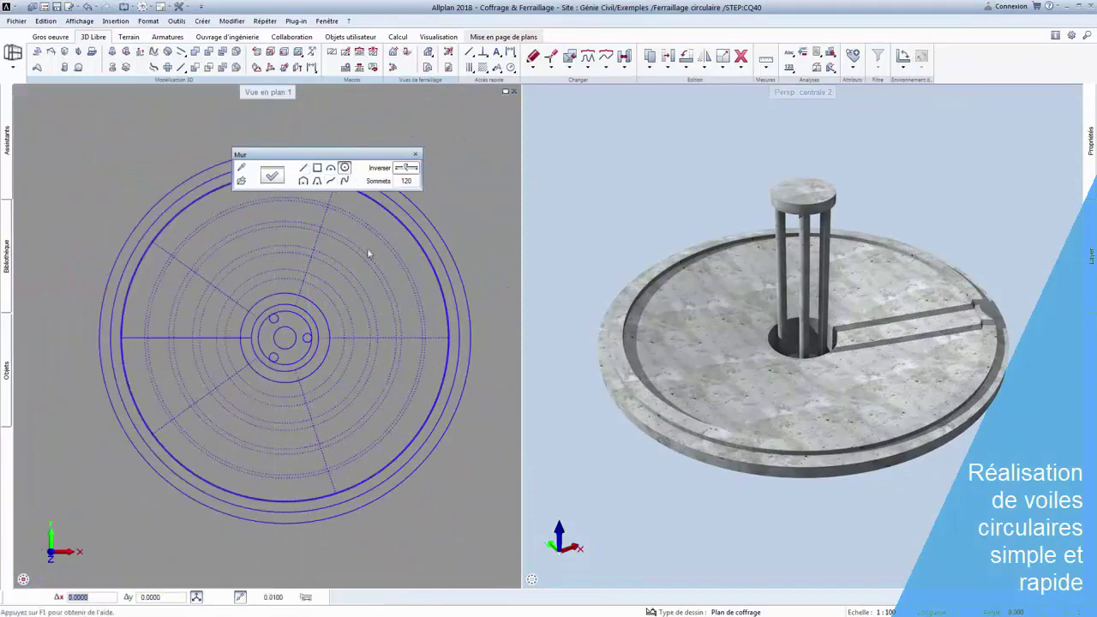
{"action": "left_click", "coordinate": [283, 337]}
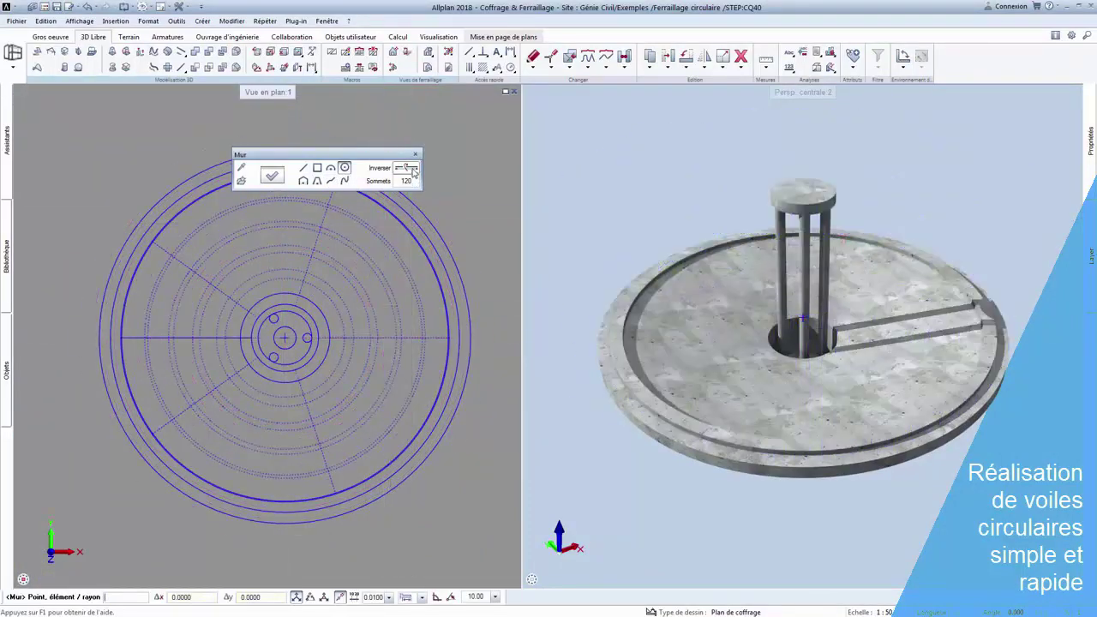
{"action": "left_click", "coordinate": [459, 337]}
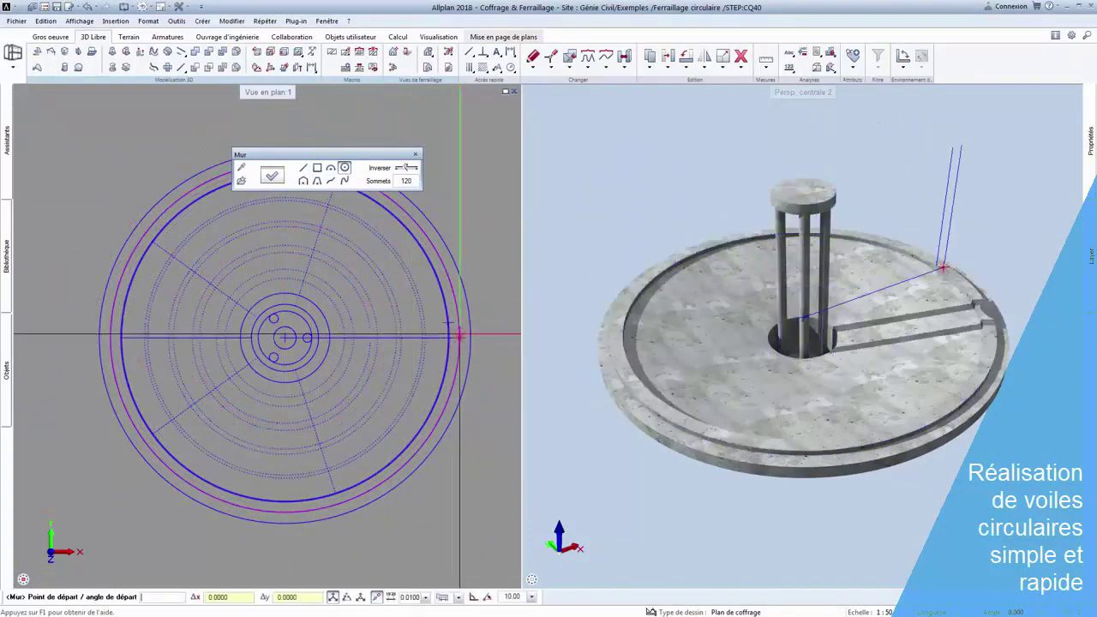
{"action": "left_click", "coordinate": [460, 337]}
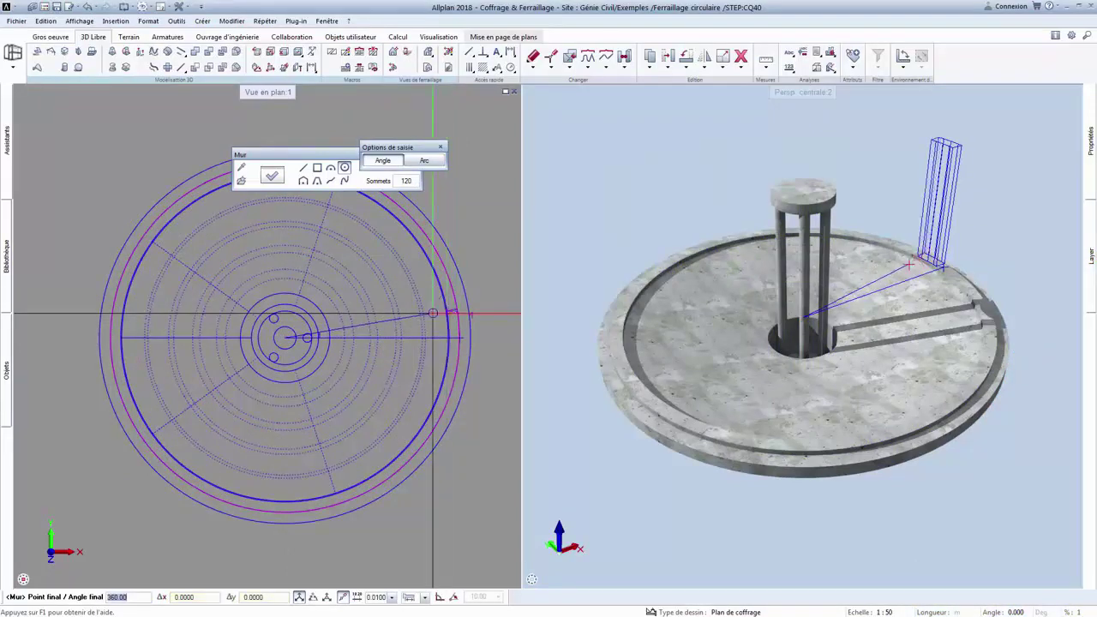
{"action": "type", "text": "3"}
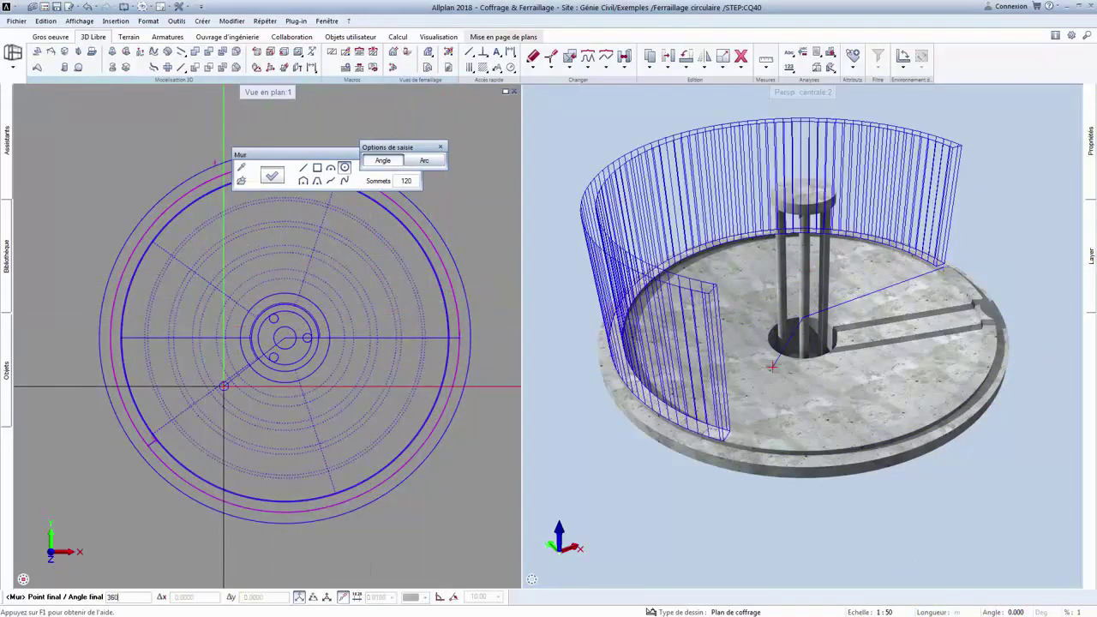
{"action": "key", "text": "Return"}
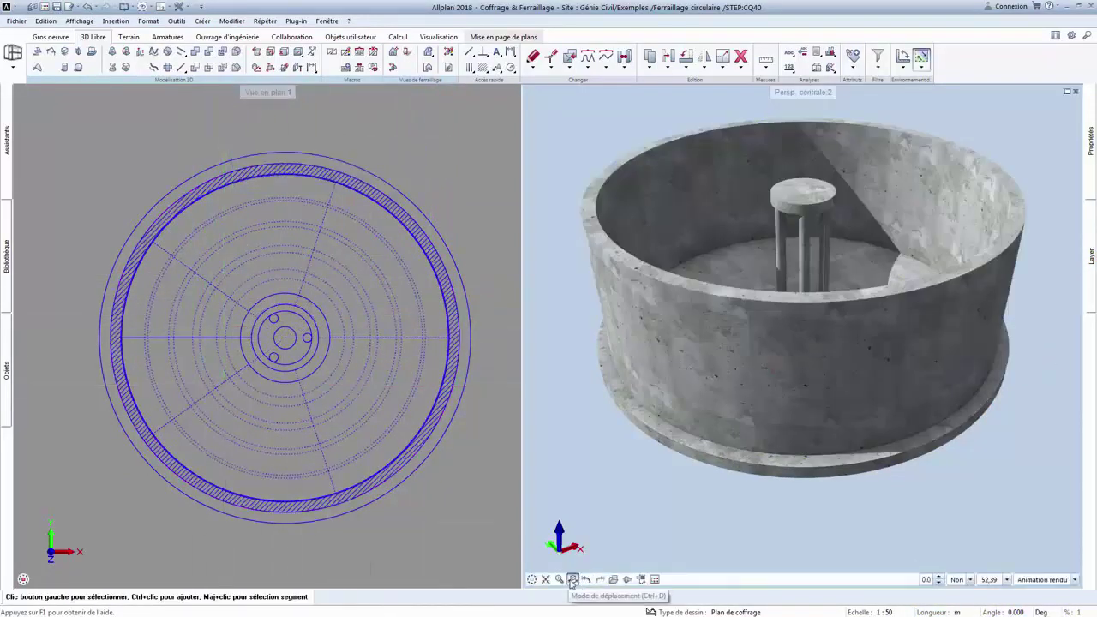
Assign the base slab material Radier BA and IFC object type IfcSlab
{"action": "right_click", "coordinate": [381, 408]}
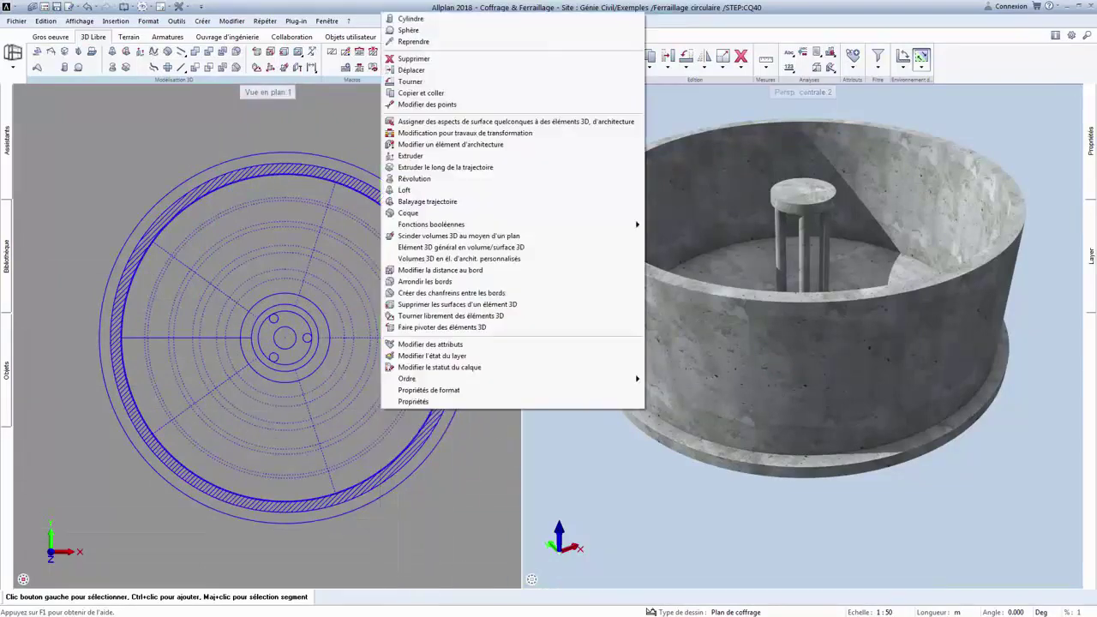
{"action": "left_click", "coordinate": [429, 258]}
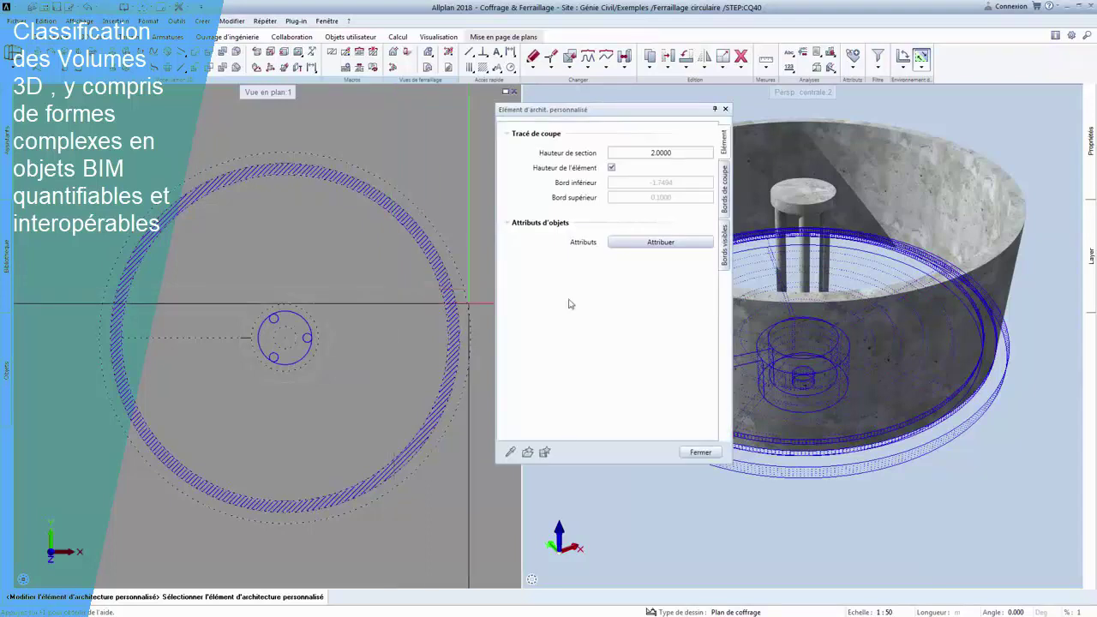
{"action": "left_click", "coordinate": [661, 243]}
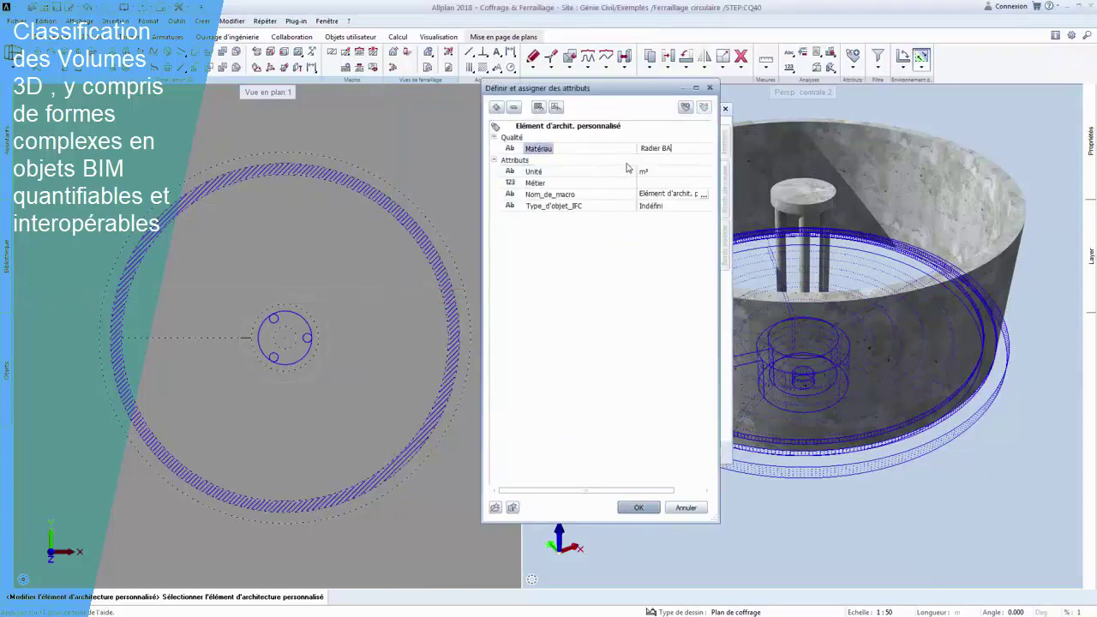
{"action": "left_click", "coordinate": [661, 208]}
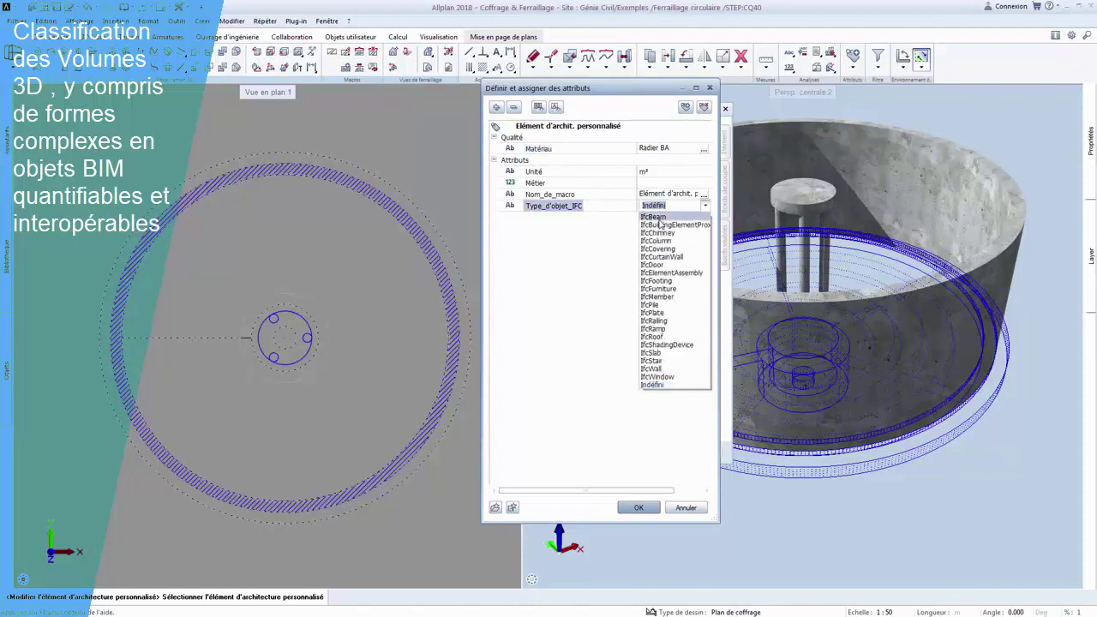
{"action": "left_click", "coordinate": [660, 352]}
{"action": "left_click", "coordinate": [639, 507]}
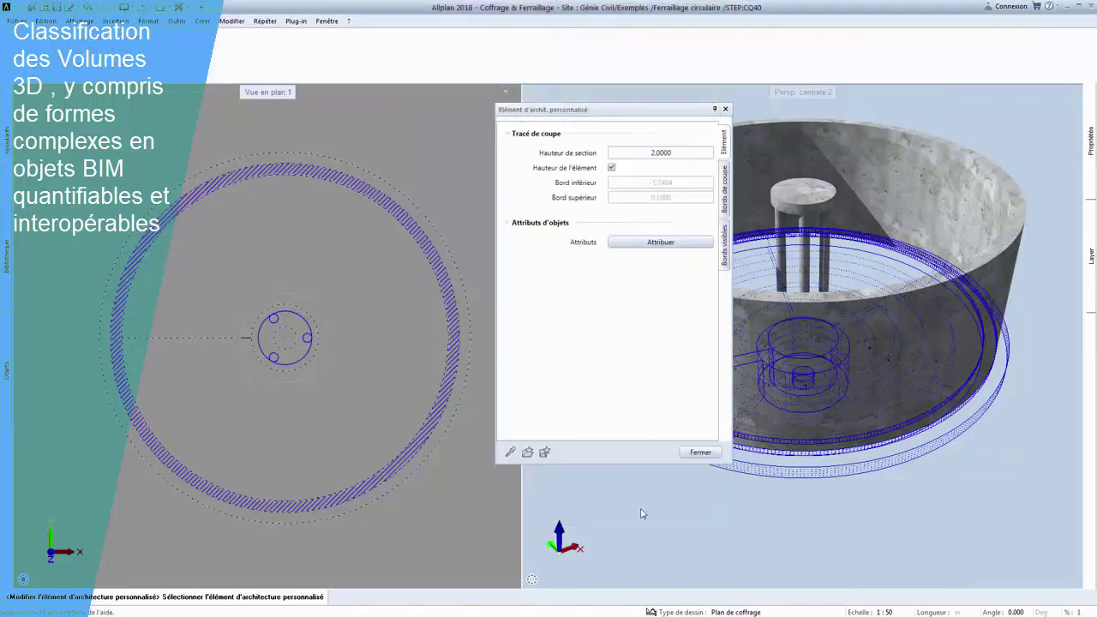
{"action": "left_click", "coordinate": [701, 452]}
{"action": "left_click_drag", "start_coordinate": [712, 454], "coordinate": [592, 446]}
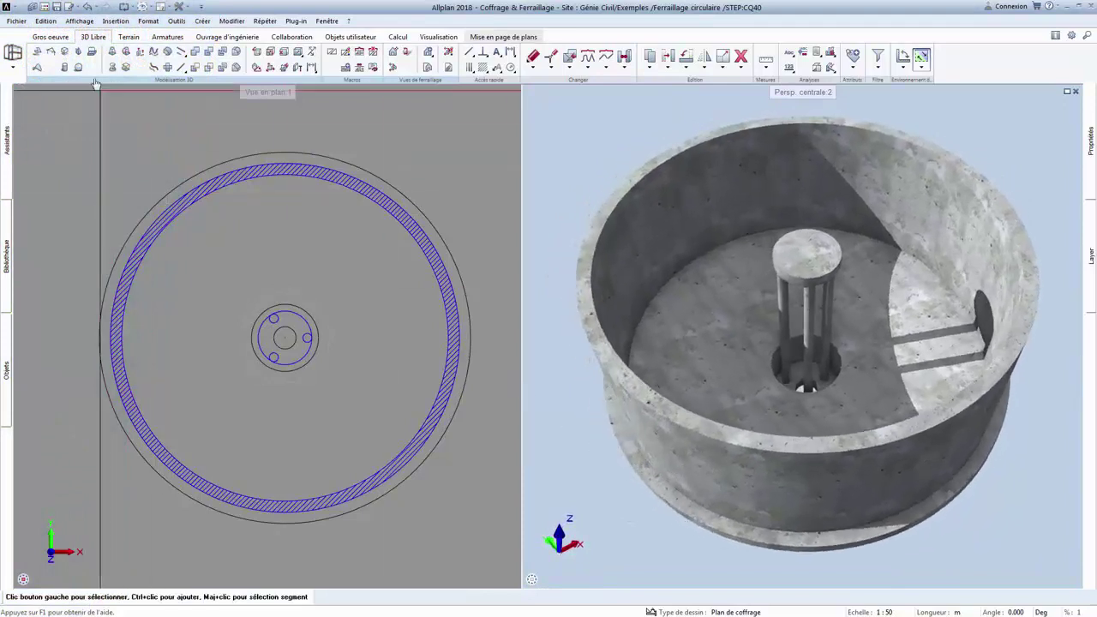
Set up a Fenêtre opening from the Gros oeuvre tools and accept its properties
{"action": "left_click", "coordinate": [55, 38]}
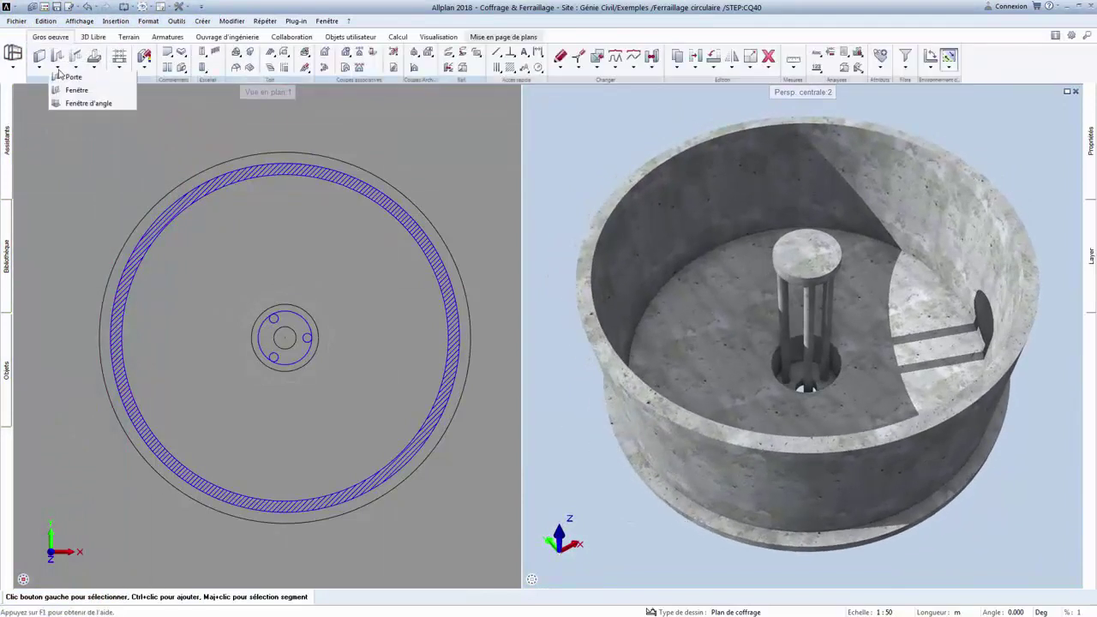
{"action": "left_click", "coordinate": [68, 90]}
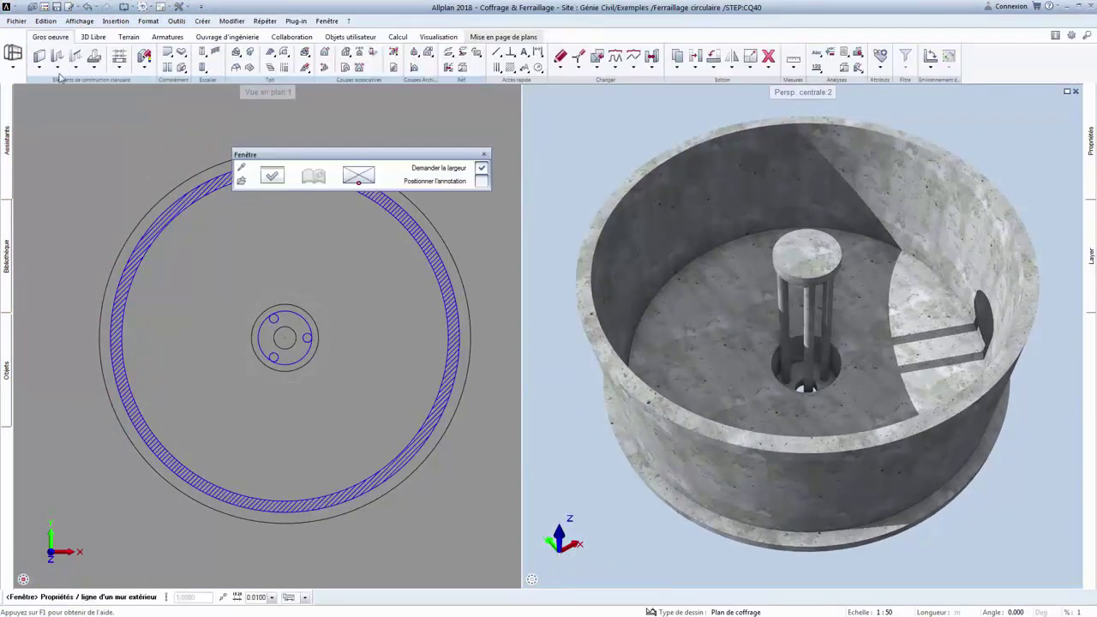
{"action": "left_click", "coordinate": [267, 174]}
{"action": "left_click", "coordinate": [508, 499]}
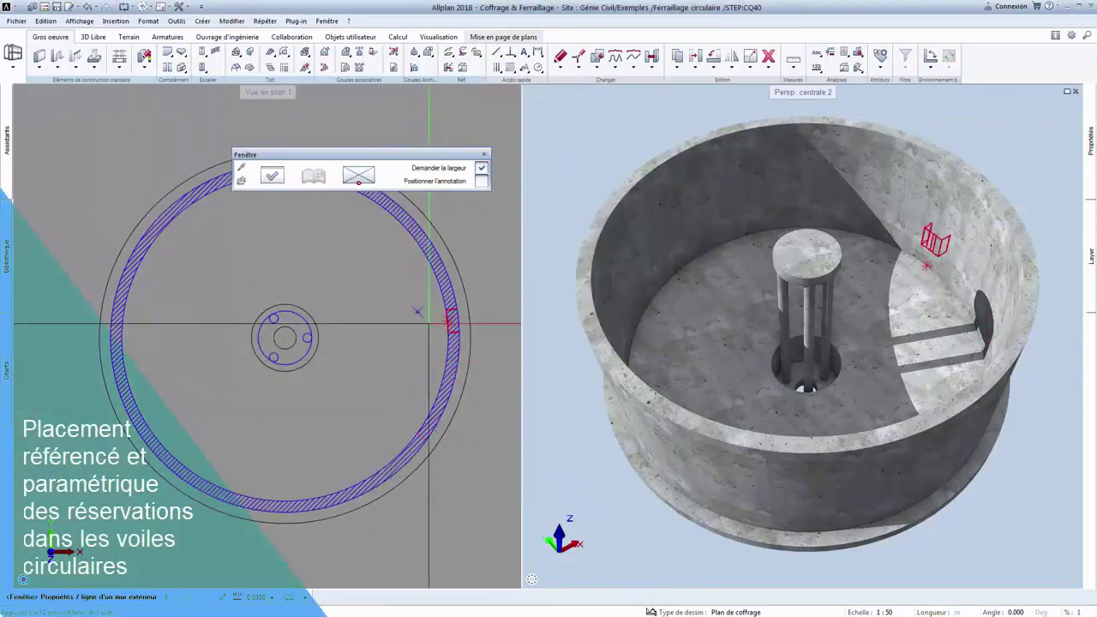
Place two openings in the upper part of the circular tank wall
{"action": "left_click", "coordinate": [436, 230]}
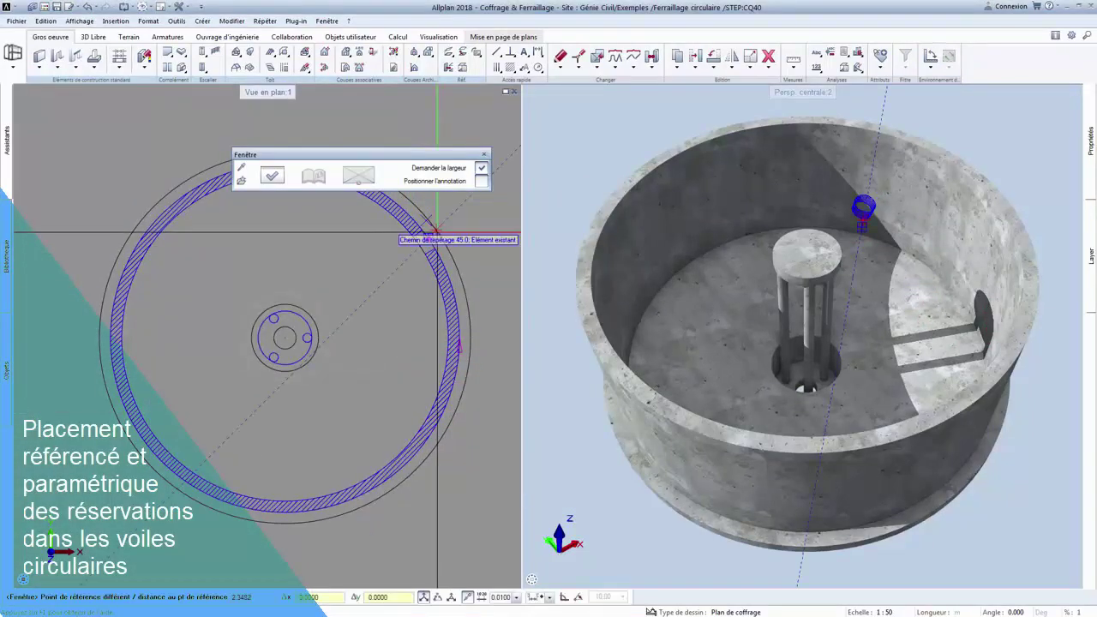
{"action": "scroll", "coordinate": [402, 257], "scroll_direction": "up", "scroll_amount": 1}
{"action": "scroll", "coordinate": [342, 283], "scroll_direction": "up", "scroll_amount": 2}
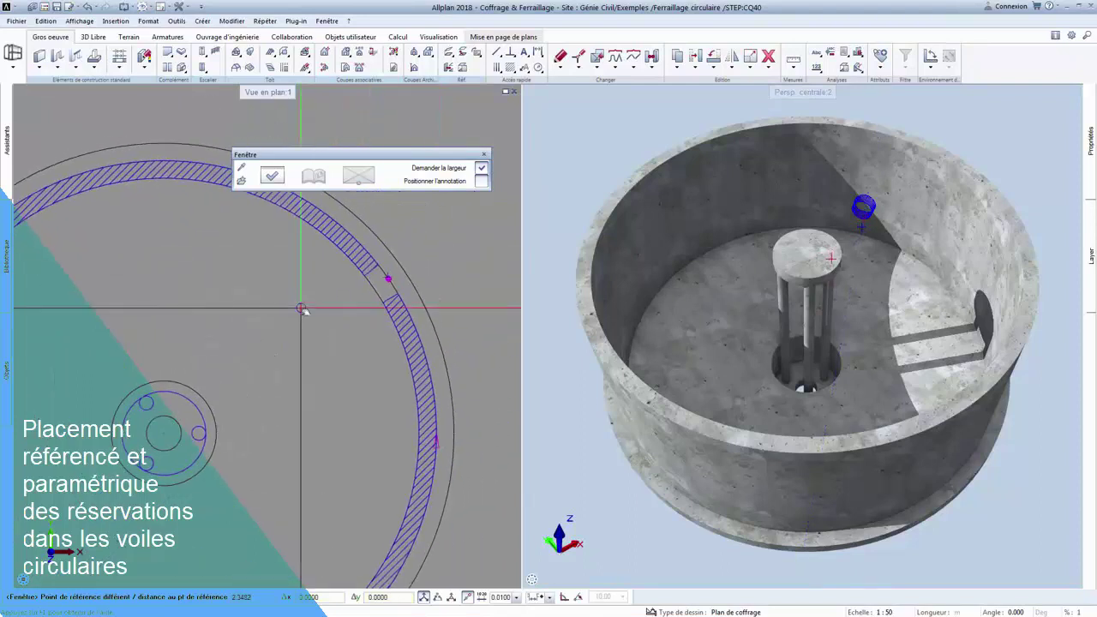
{"action": "key", "text": "Return"}
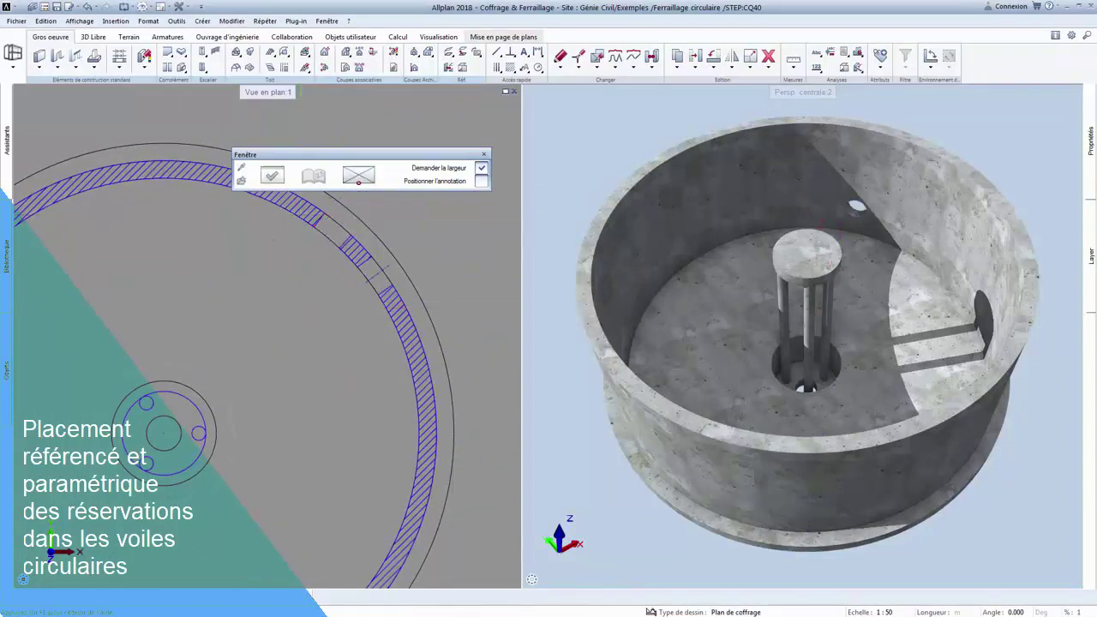
{"action": "type", "text": "3.5"}
{"action": "key", "text": "Return"}
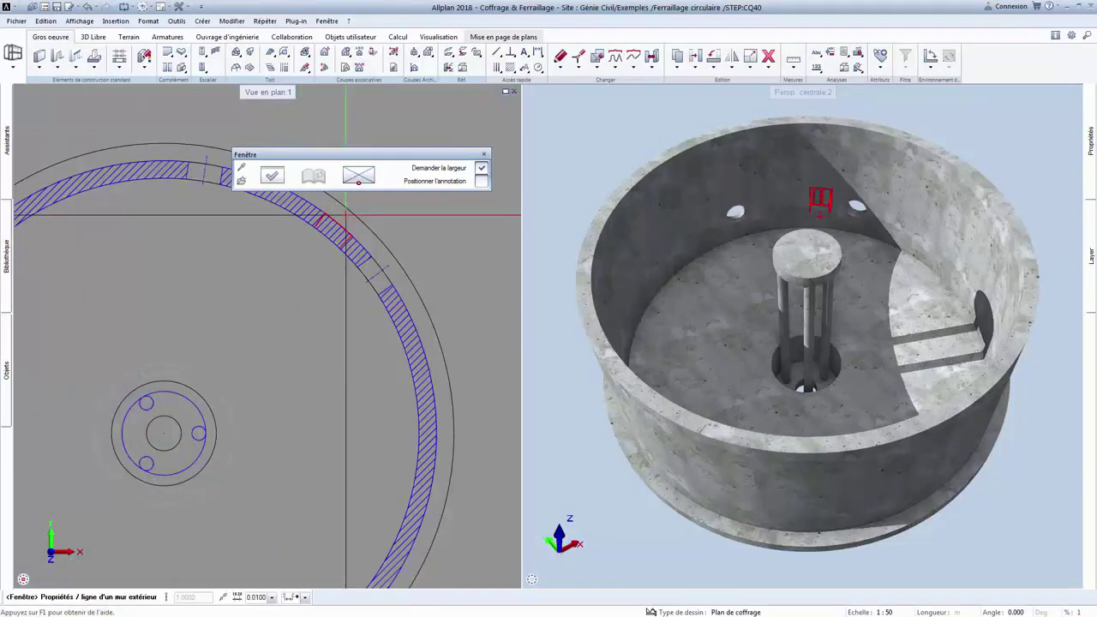
{"action": "key", "text": "Escape"}
{"action": "scroll", "coordinate": [293, 295], "scroll_direction": "down", "scroll_amount": 3}
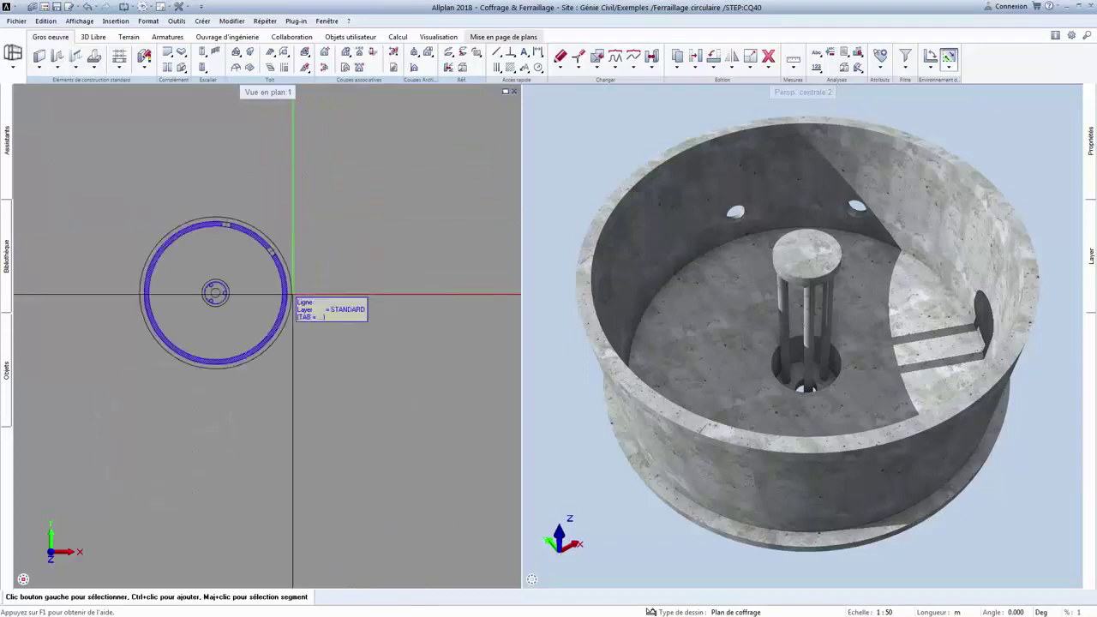
{"action": "scroll", "coordinate": [166, 283], "scroll_direction": "up", "scroll_amount": 2}
{"action": "scroll", "coordinate": [171, 281], "scroll_direction": "up", "scroll_amount": 1}
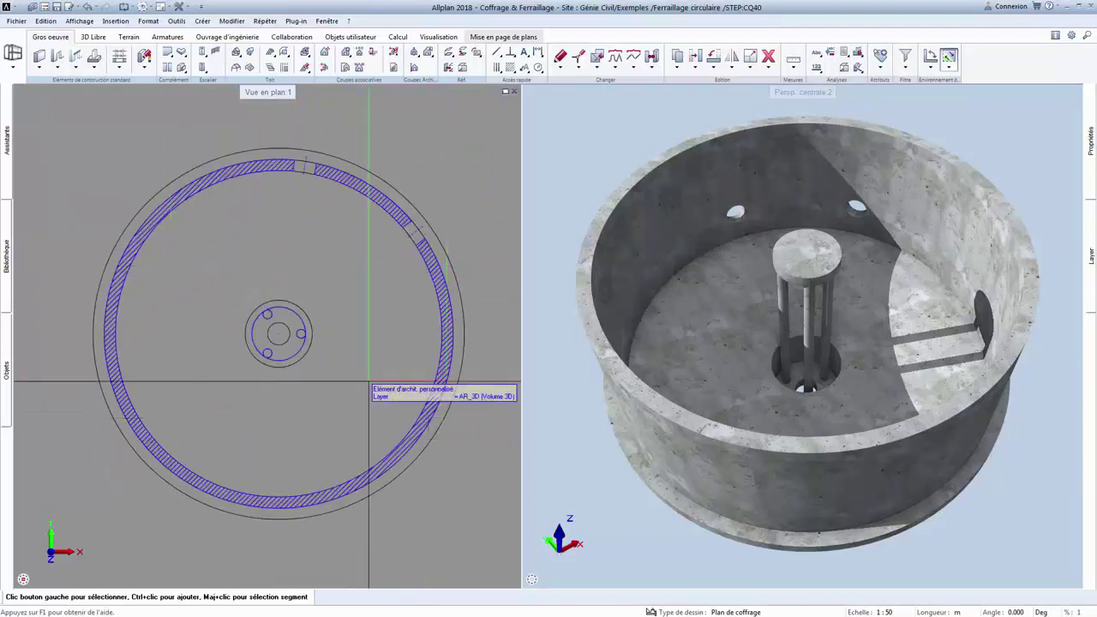
Configure a 40 x 40 Poutre with height 0.35 and thickness 0.5
{"action": "left_click", "coordinate": [7, 139]}
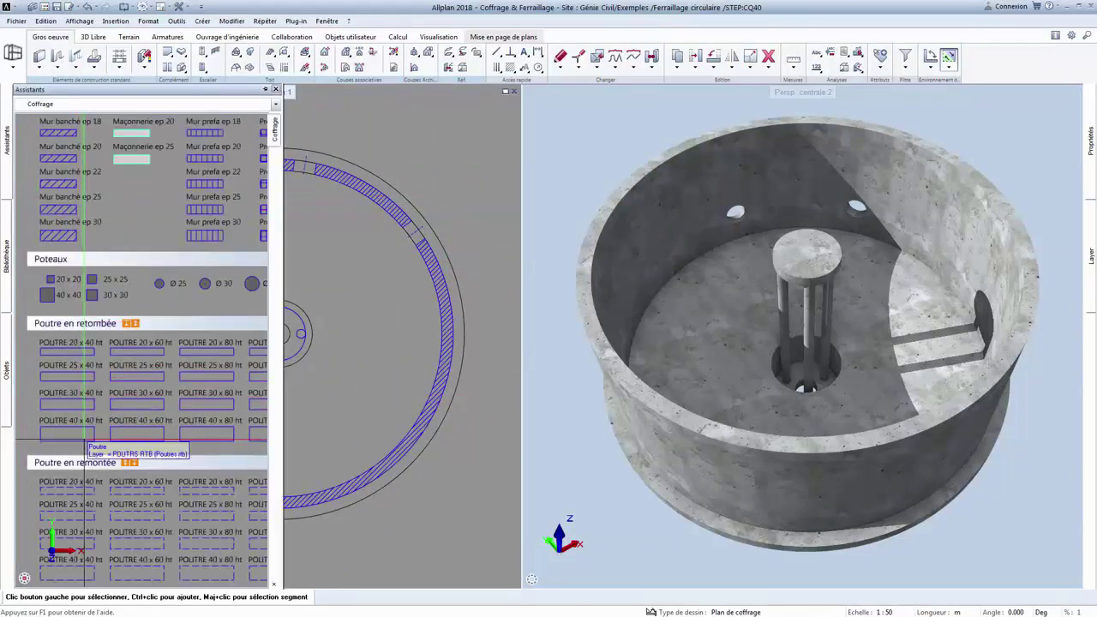
{"action": "left_click", "coordinate": [69, 431]}
{"action": "left_click", "coordinate": [242, 167]}
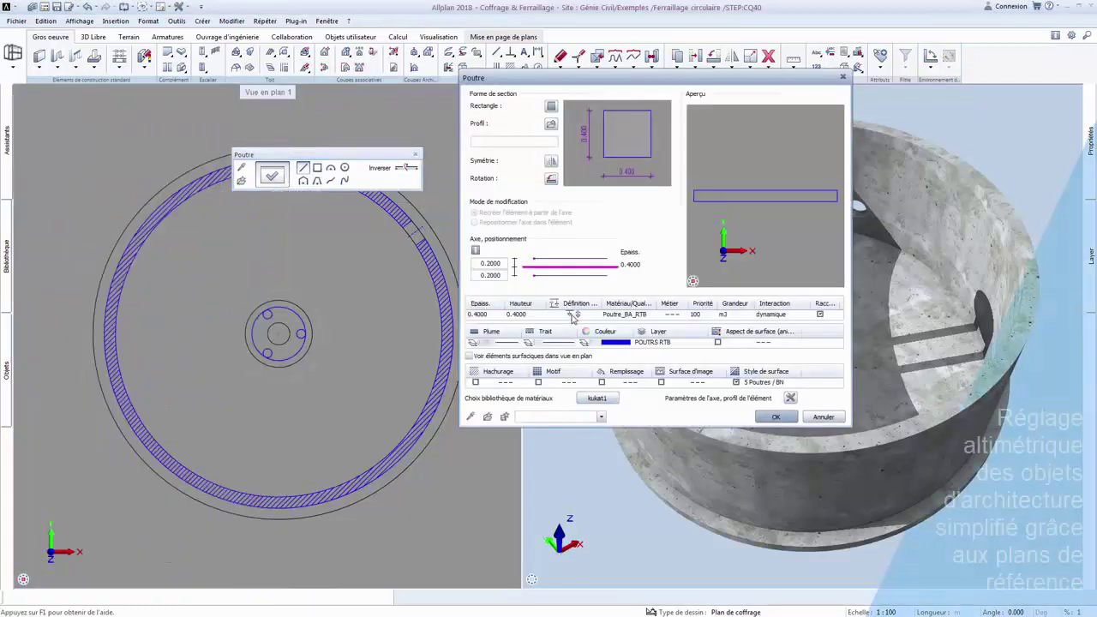
{"action": "left_click", "coordinate": [516, 314]}
{"action": "type", "text": "0.3500"}
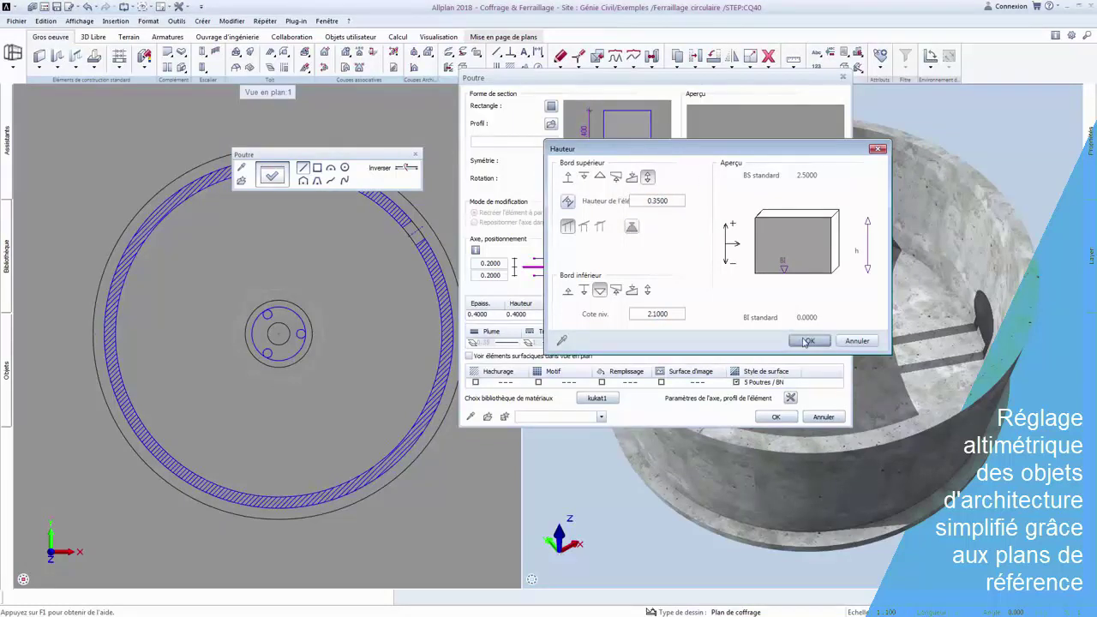
{"action": "left_click", "coordinate": [806, 341]}
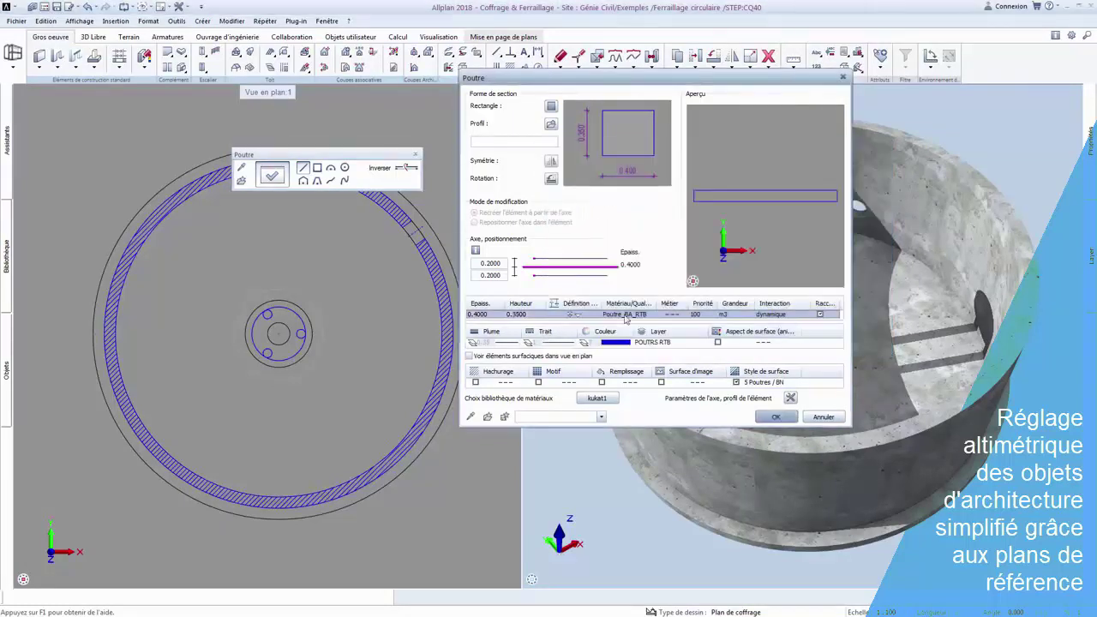
{"action": "left_click", "coordinate": [477, 314]}
{"action": "type", "text": "0.54"}
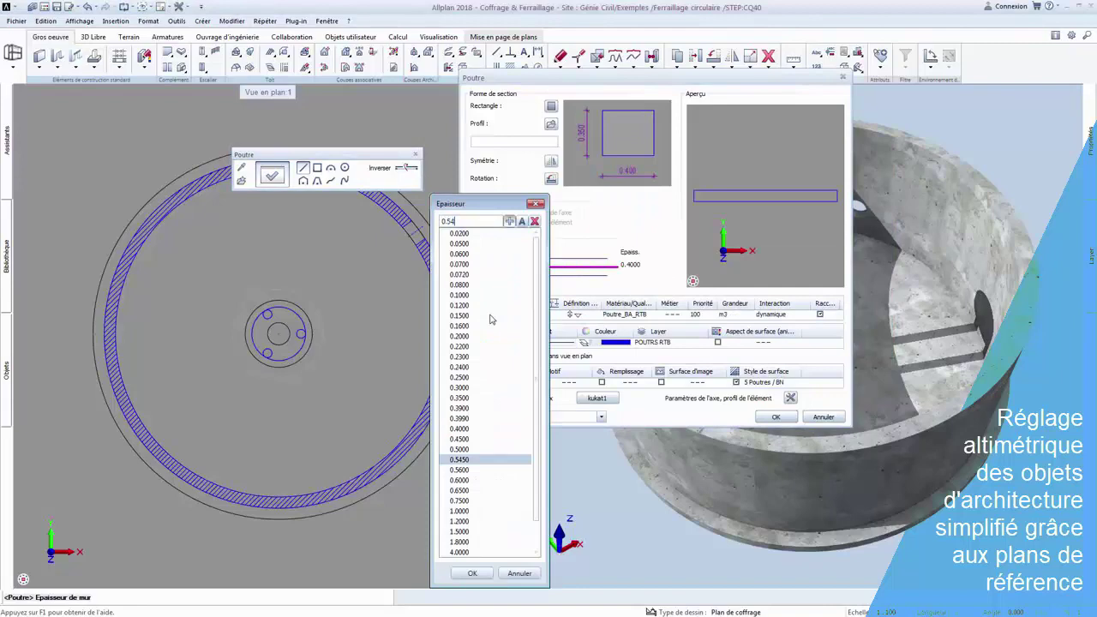
{"action": "key", "text": "BackSpace"}
{"action": "key", "text": "Return"}
{"action": "left_click", "coordinate": [765, 416]}
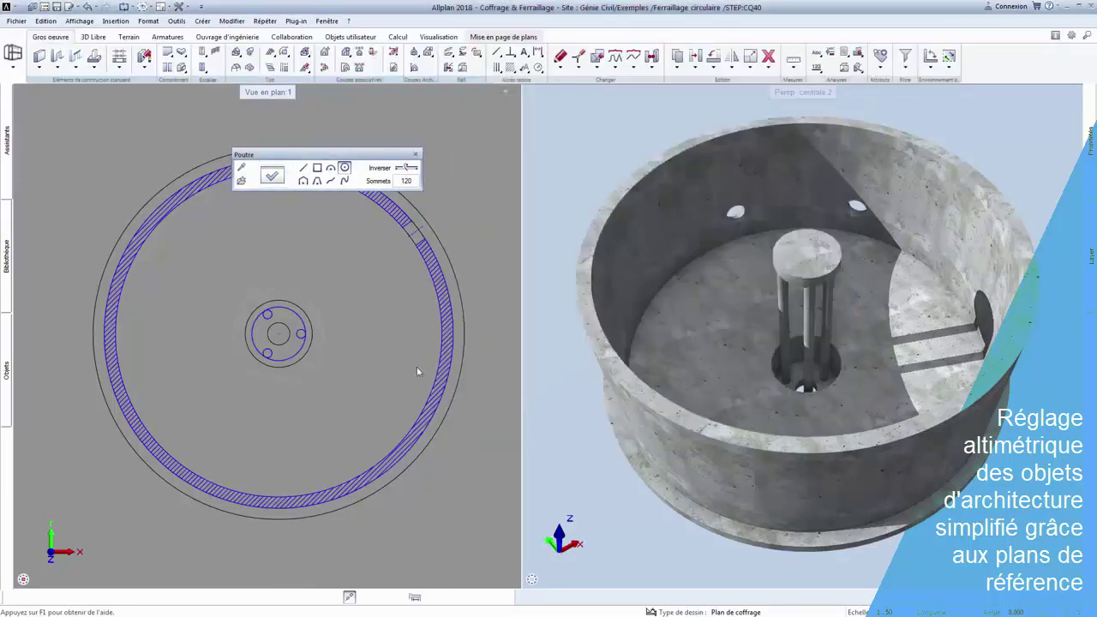
Draw the beam as a full ring inside the tank wall and orbit to check it
{"action": "left_click", "coordinate": [126, 332]}
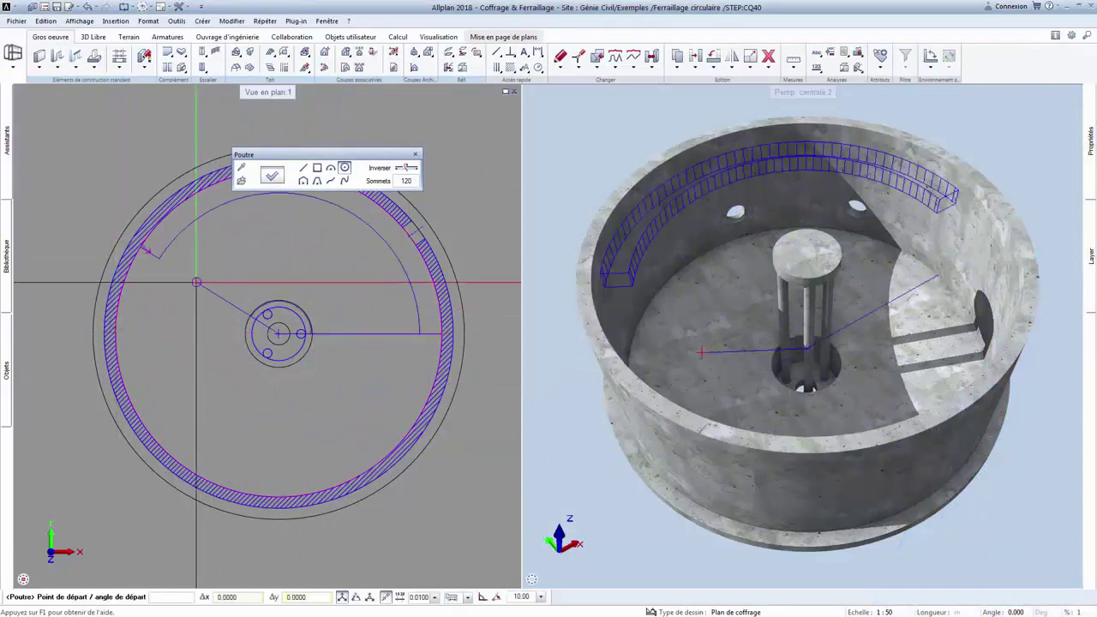
{"action": "left_click", "coordinate": [198, 281]}
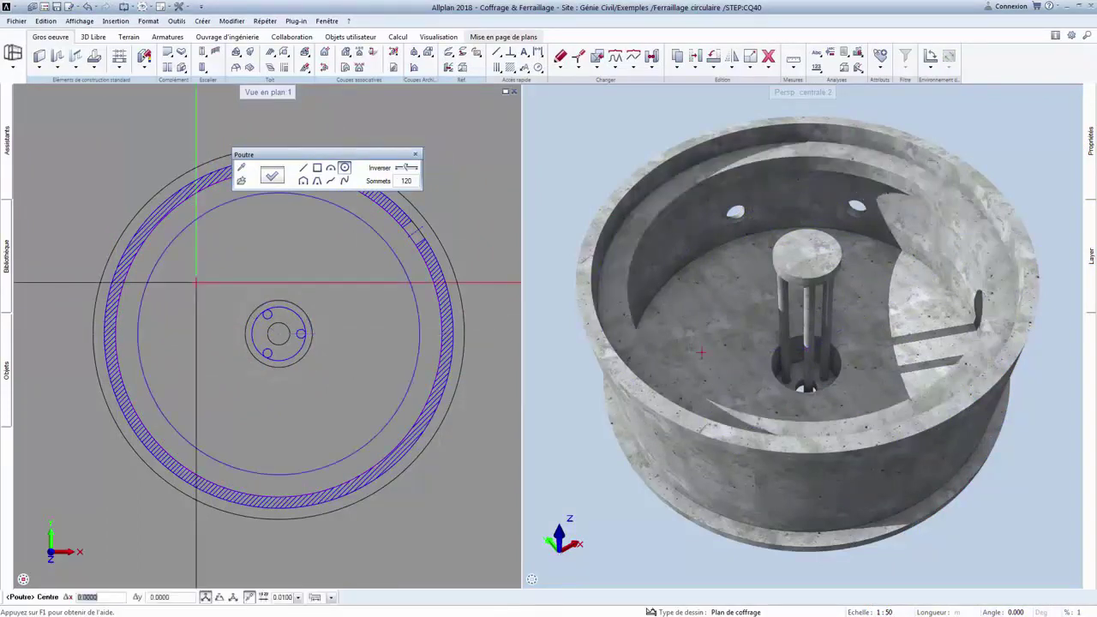
{"action": "key", "text": "Escape"}
{"action": "mouse_move", "coordinate": [626, 524]}
{"action": "middle_mouse_down"}
{"action": "mouse_move", "coordinate": [688, 364]}
{"action": "mouse_move", "coordinate": [652, 429]}
{"action": "middle_mouse_up"}
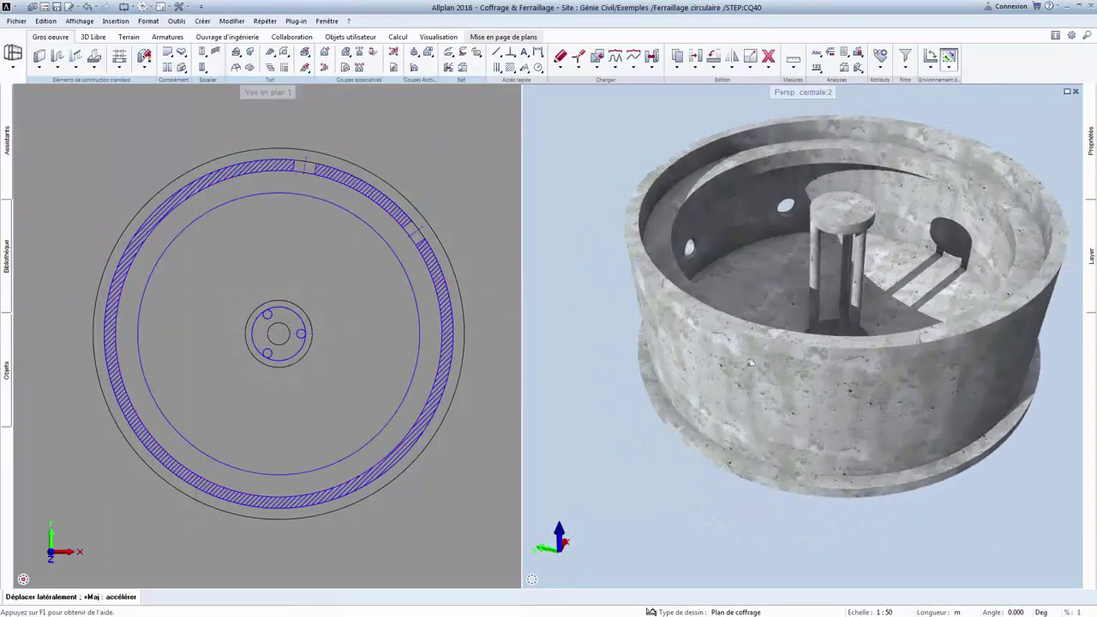
Start Section le long d'une courbe quelconque from the Ouvrage d'ingénierie tools
{"action": "left_click", "coordinate": [219, 37]}
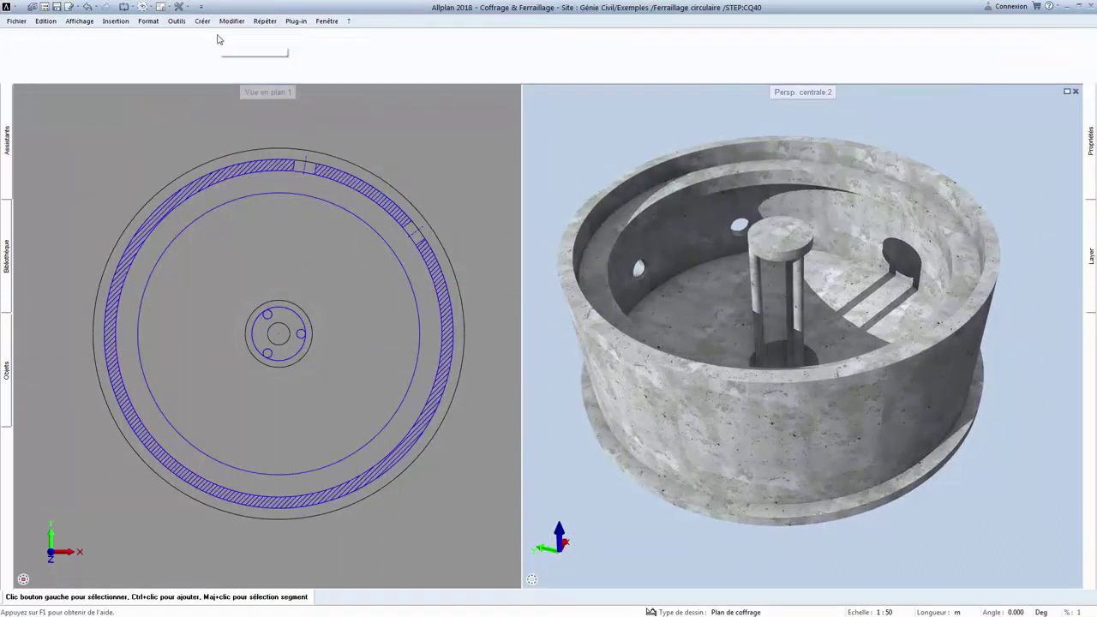
{"action": "left_click", "coordinate": [64, 60]}
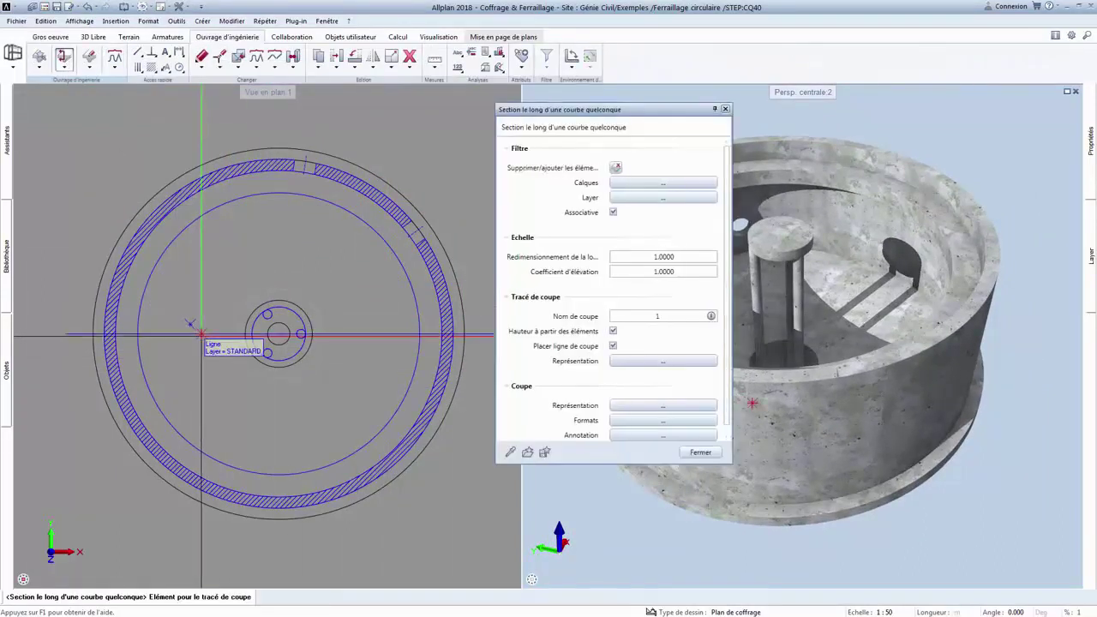
{"action": "scroll", "coordinate": [207, 364], "scroll_direction": "down", "scroll_amount": 3}
{"action": "middle_click_drag", "start_coordinate": [206, 364], "coordinate": [337, 387]}
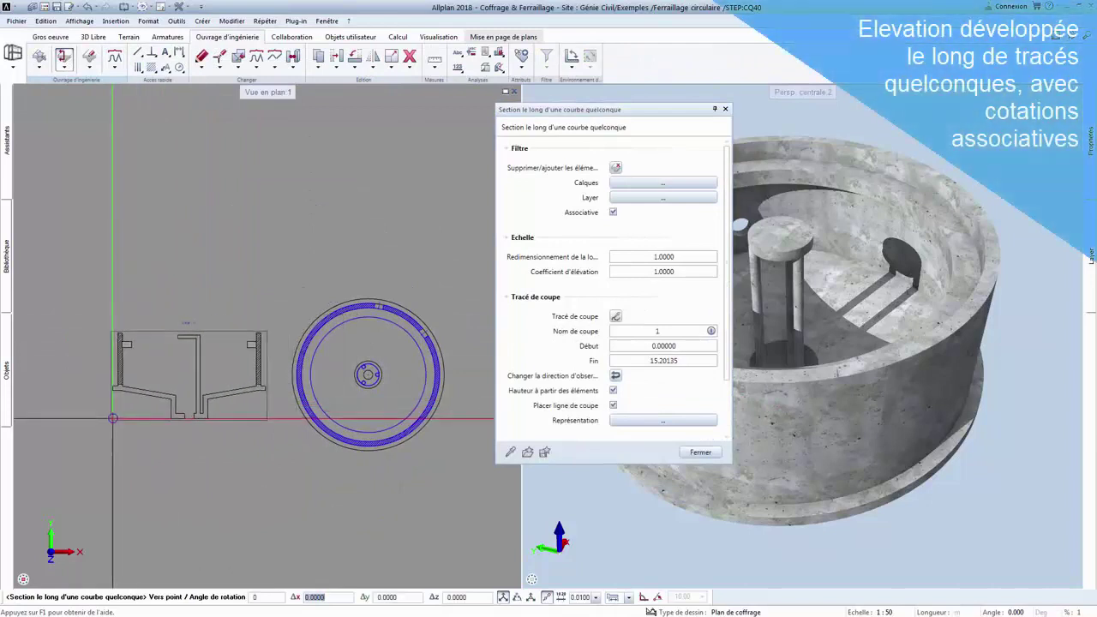
{"action": "left_click", "coordinate": [245, 406]}
Use the tank circle as path, set viewing direction, and place the developed section beside Coupe 1-1
{"action": "left_click", "coordinate": [341, 312]}
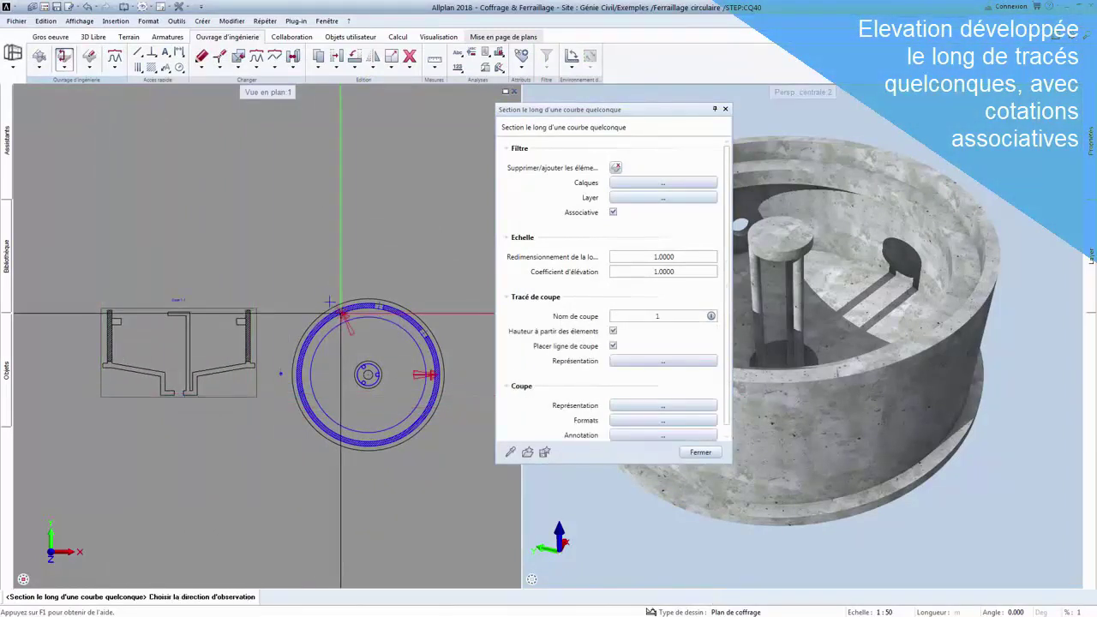
{"action": "left_click", "coordinate": [312, 348]}
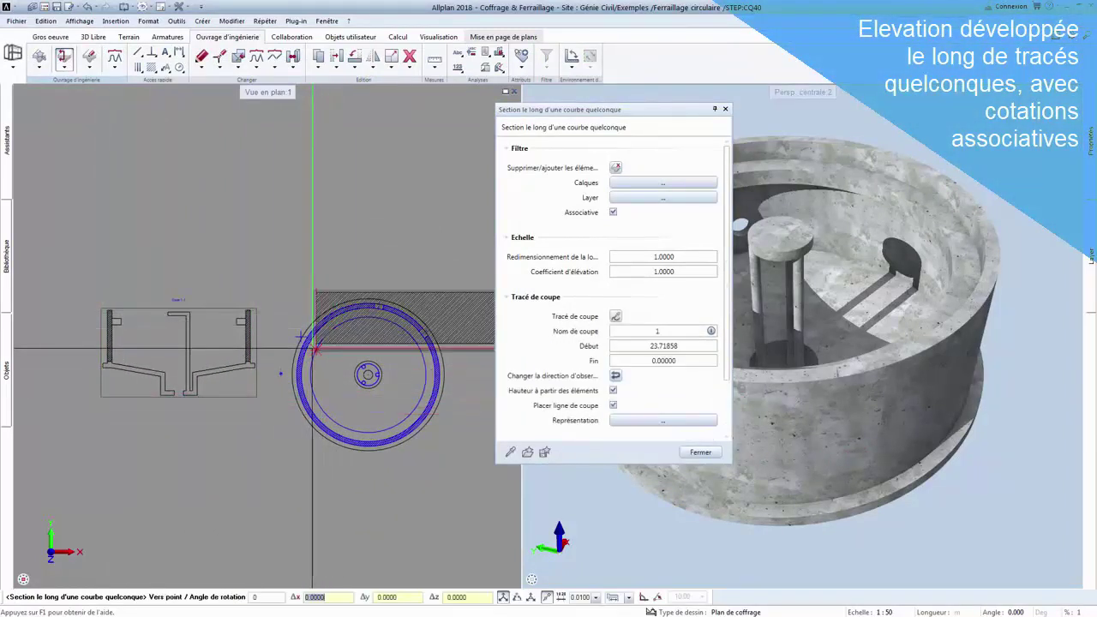
{"action": "scroll", "coordinate": [283, 335], "scroll_direction": "down", "scroll_amount": 2}
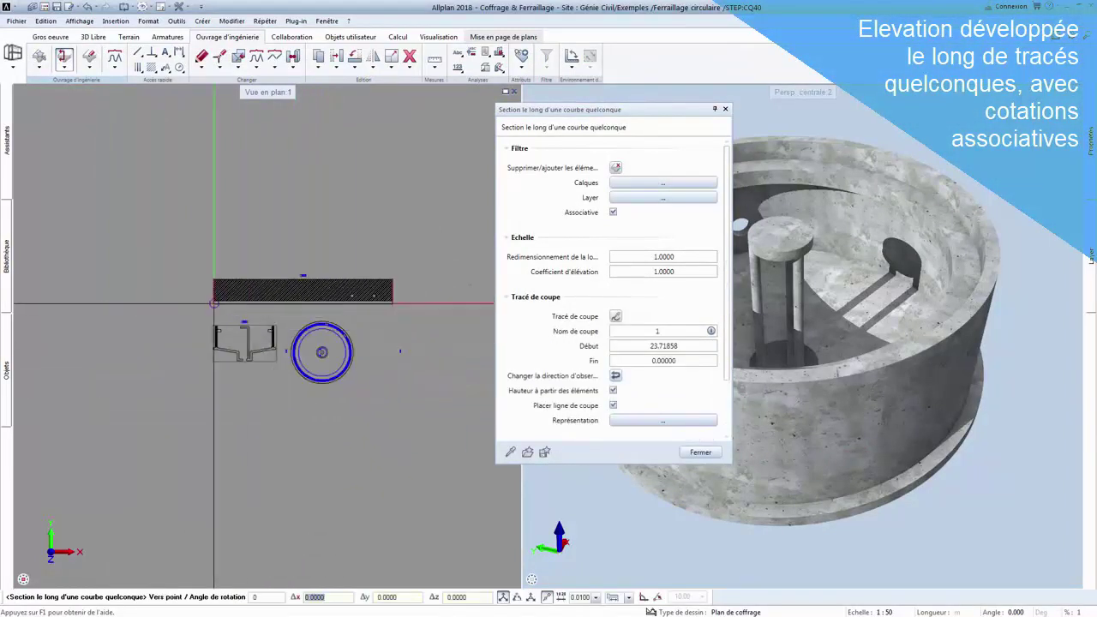
{"action": "left_click", "coordinate": [97, 310]}
{"action": "key", "text": "Escape"}
{"action": "scroll", "coordinate": [413, 392], "scroll_direction": "up", "scroll_amount": 4}
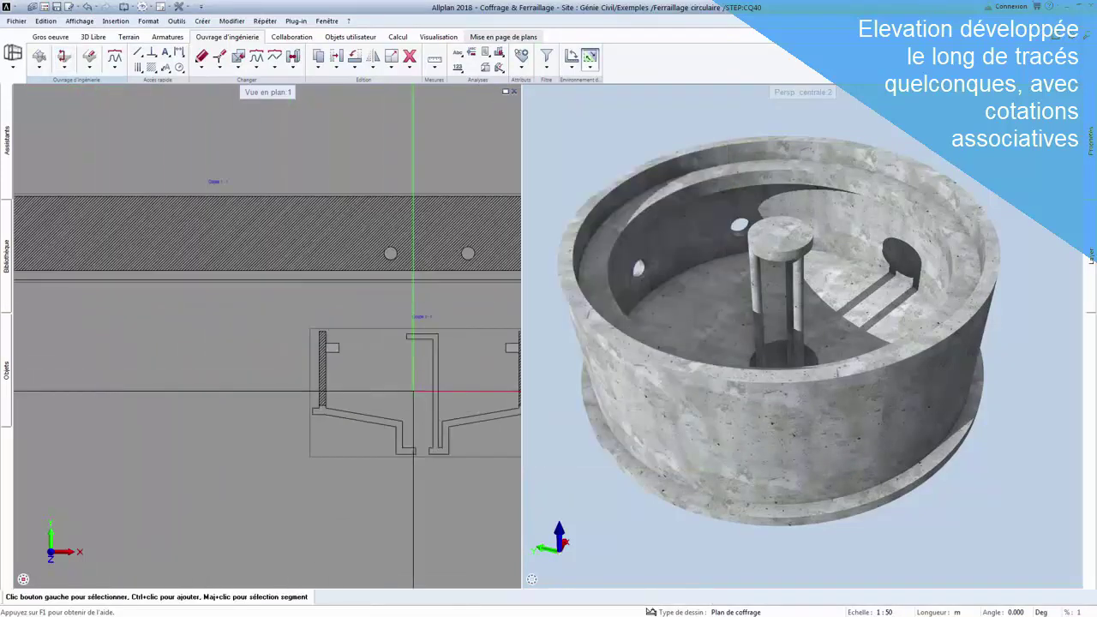
{"action": "scroll", "coordinate": [413, 392], "scroll_direction": "up", "scroll_amount": 2}
{"action": "scroll", "coordinate": [318, 385], "scroll_direction": "up", "scroll_amount": 2}
Place level markers +2.90, +2.60 and −1.75 on section Coupe 1-1, oriented bottom
{"action": "right_click", "coordinate": [366, 460]}
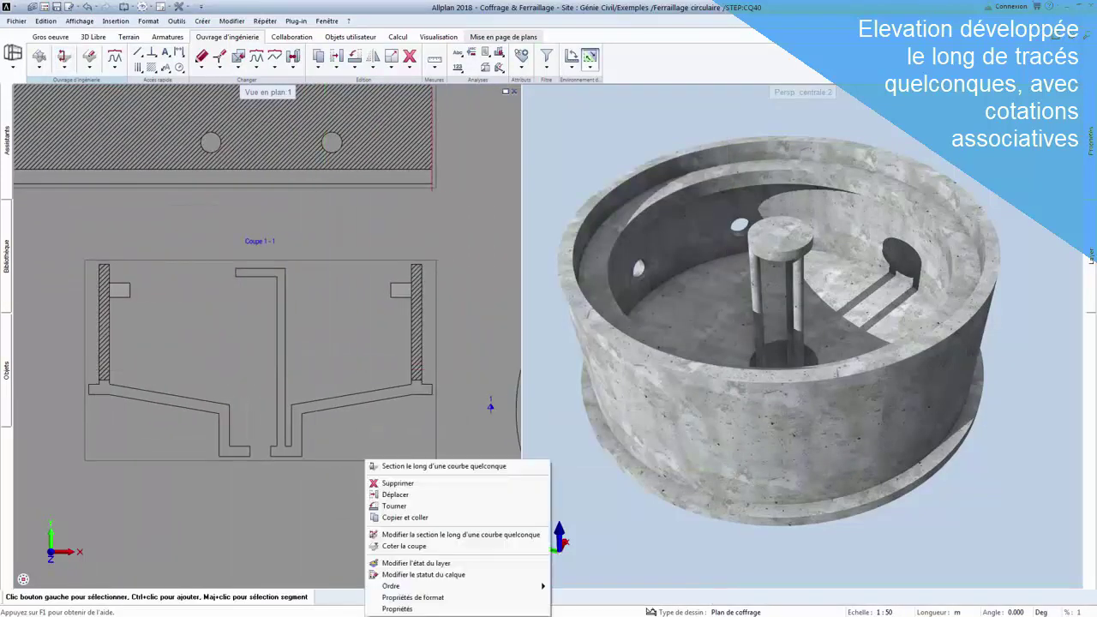
{"action": "left_click", "coordinate": [404, 546]}
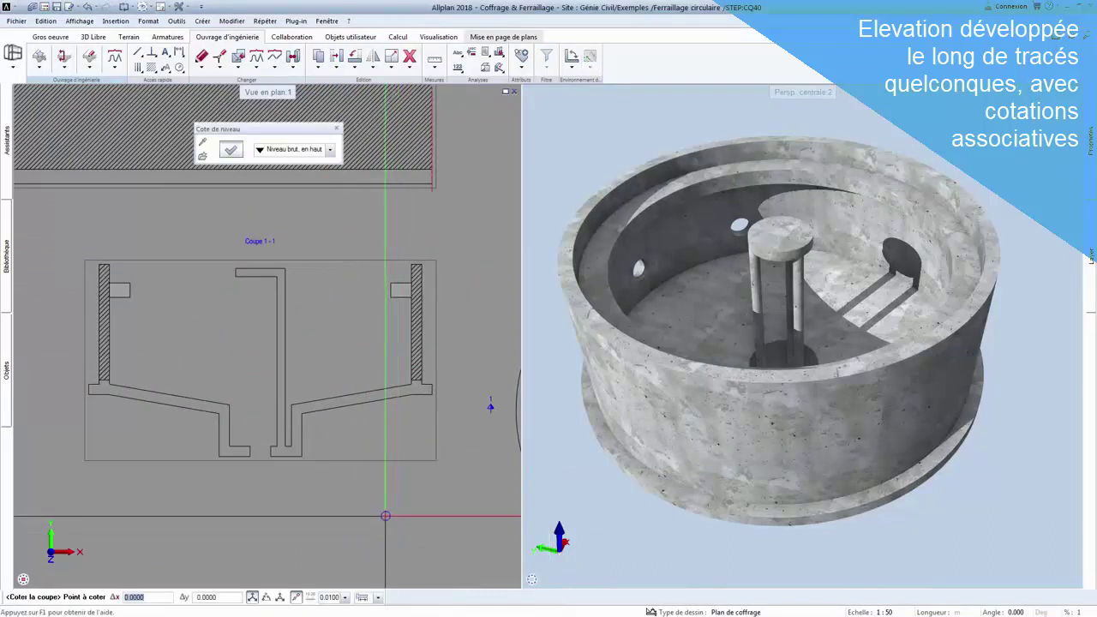
{"action": "left_click", "coordinate": [236, 156]}
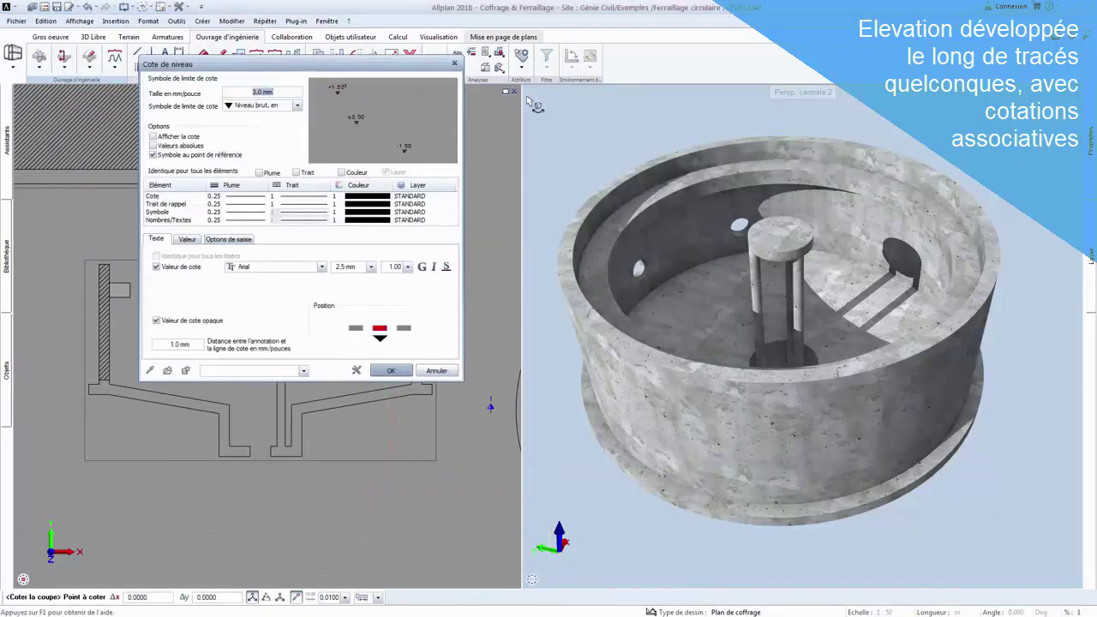
{"action": "left_click", "coordinate": [392, 373]}
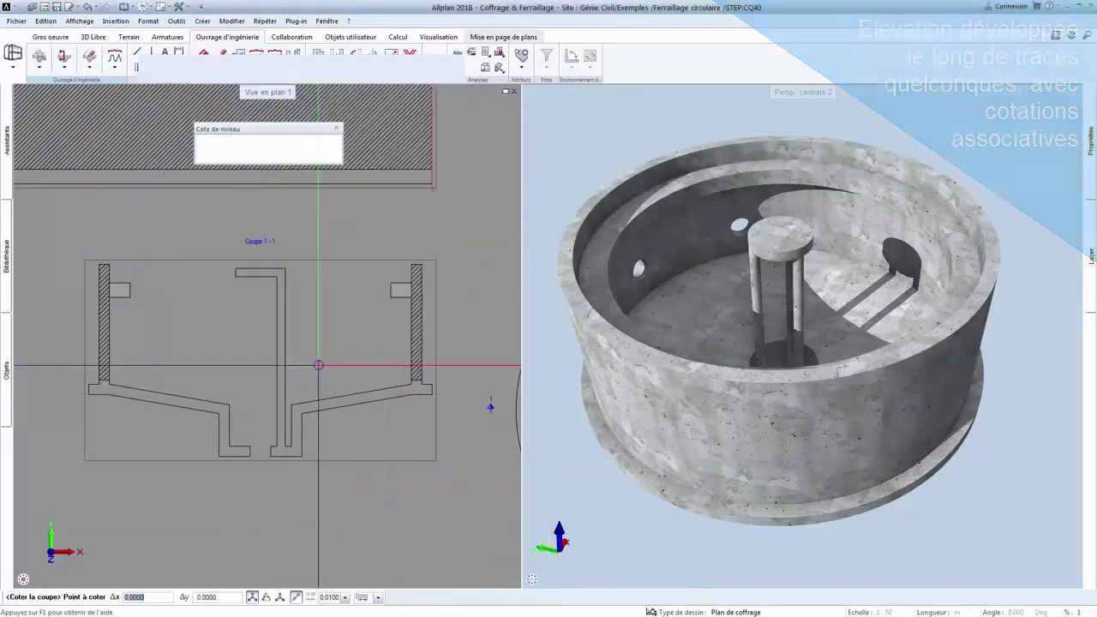
{"action": "left_click", "coordinate": [70, 383]}
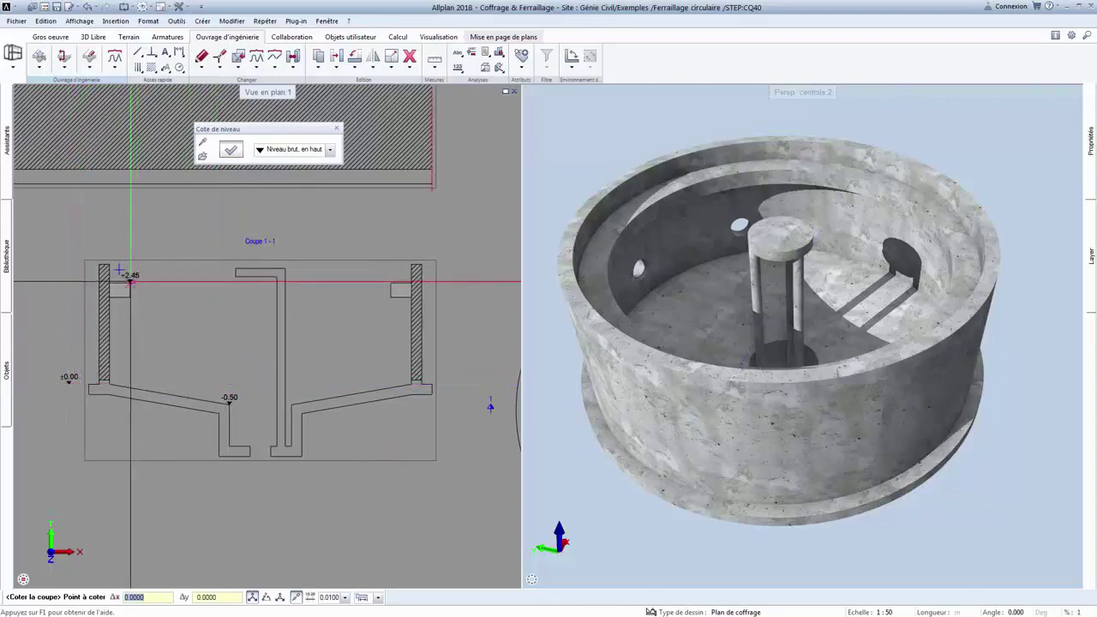
{"action": "left_click", "coordinate": [330, 149]}
{"action": "left_click", "coordinate": [277, 248]}
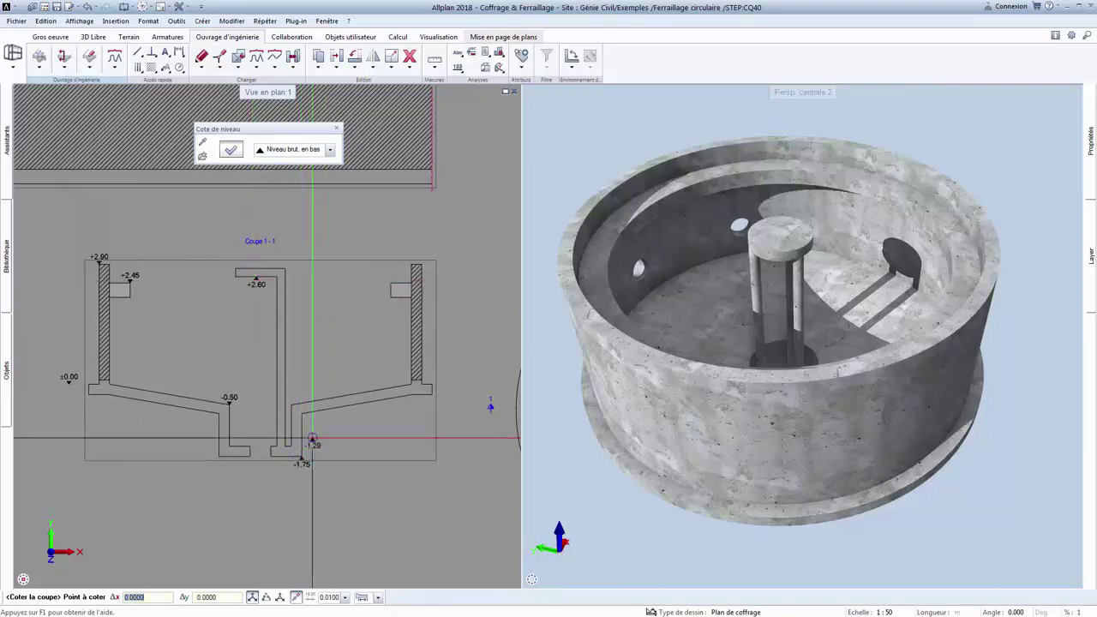
{"action": "key", "text": "Escape"}
Add an inclined 284 dimension along the sloping slab
{"action": "left_click", "coordinate": [293, 405]}
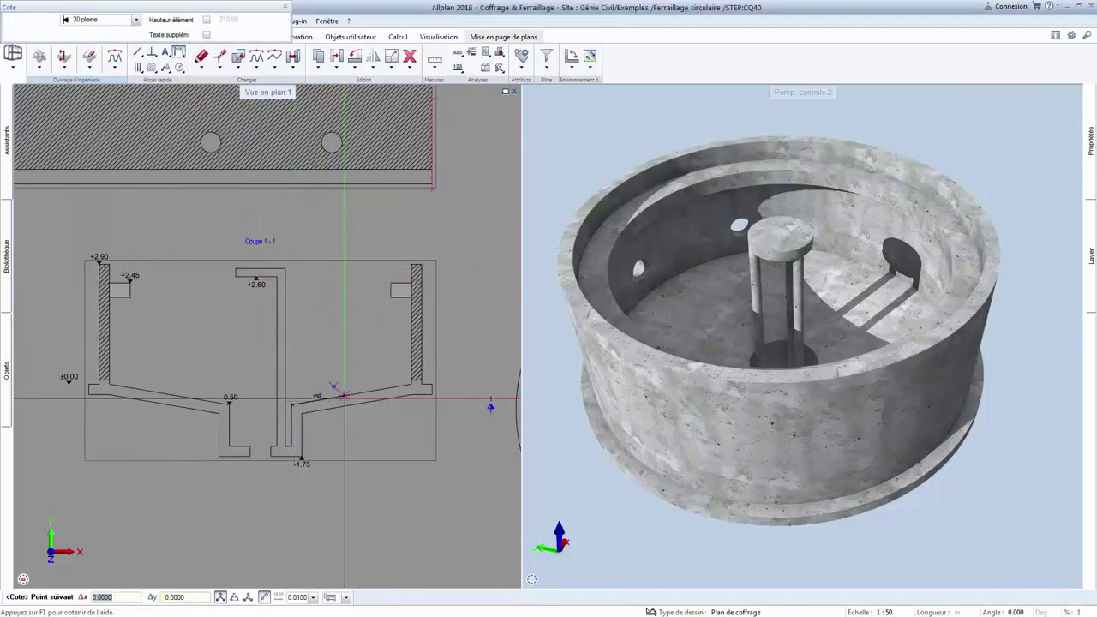
{"action": "left_click", "coordinate": [409, 385]}
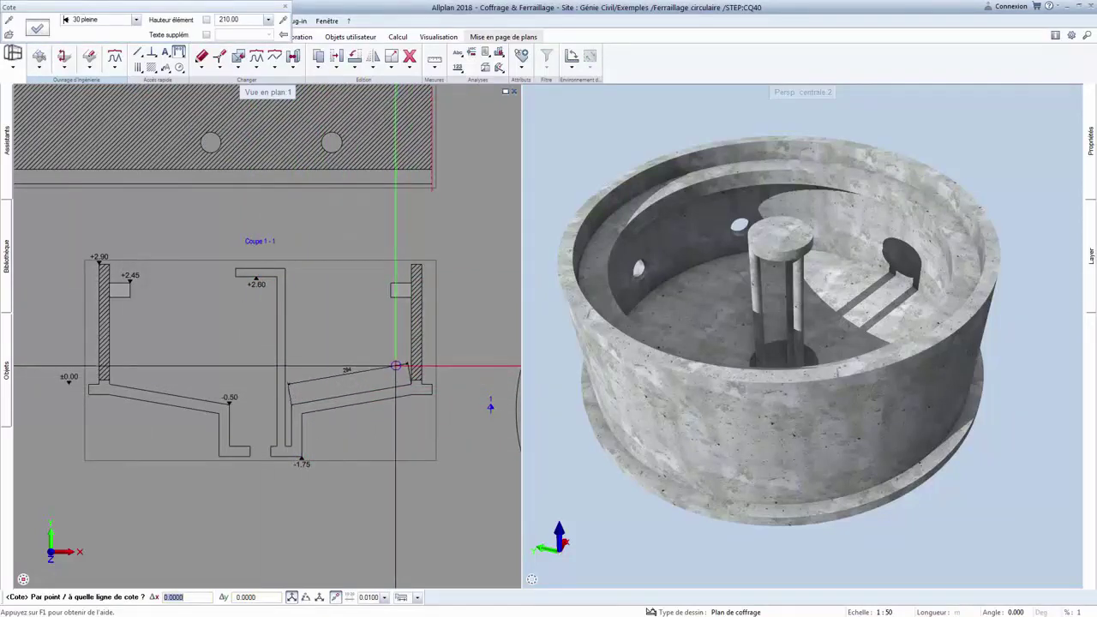
{"action": "left_click", "coordinate": [395, 366]}
{"action": "key", "text": "Escape"}
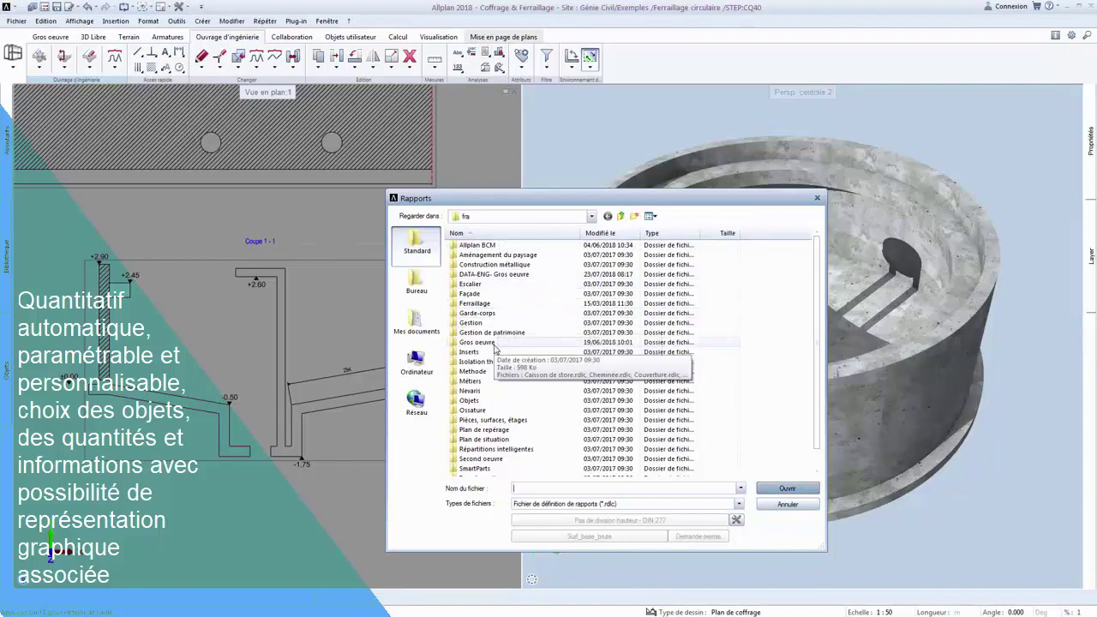
Generate and close the Gros oeuvre quantities overview report
{"action": "double_click", "coordinate": [493, 342]}
{"action": "double_click", "coordinate": [497, 372]}
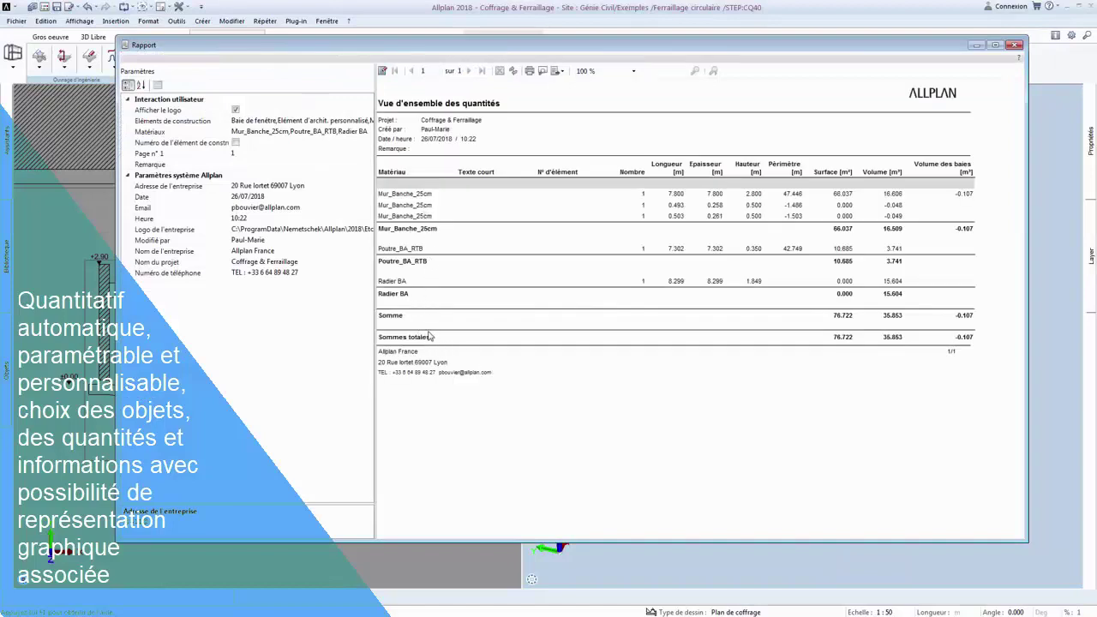
{"action": "left_click", "coordinate": [1015, 46]}
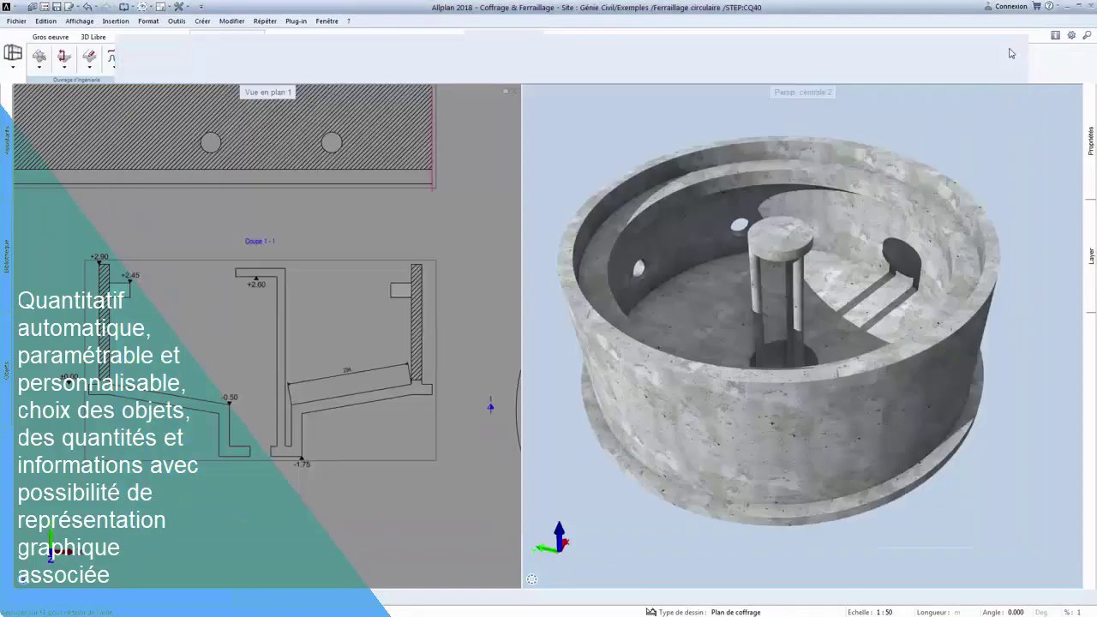
Run a second quantity report on all elements, showing Radier BA at 15.604 m³, then close it
{"action": "left_click", "coordinate": [485, 54]}
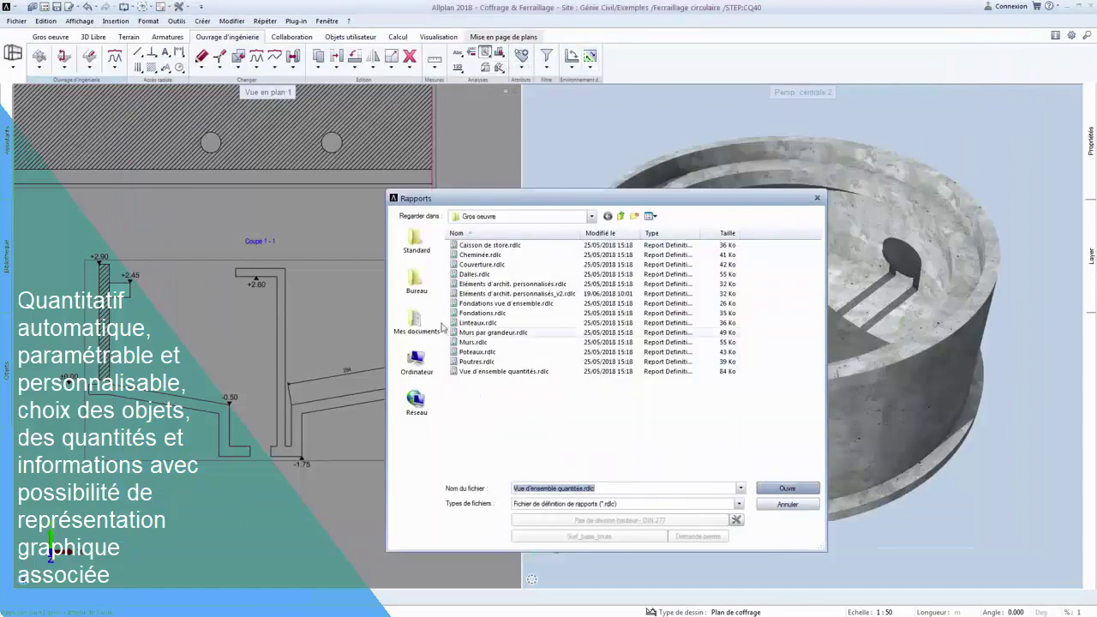
{"action": "left_click", "coordinate": [790, 489]}
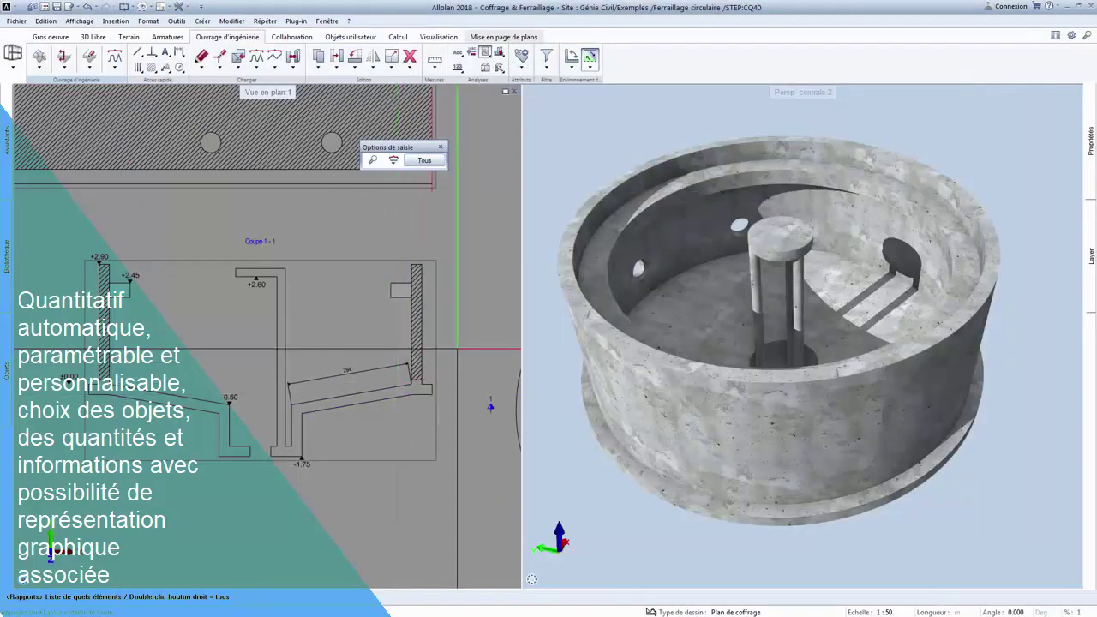
{"action": "left_click", "coordinate": [491, 407]}
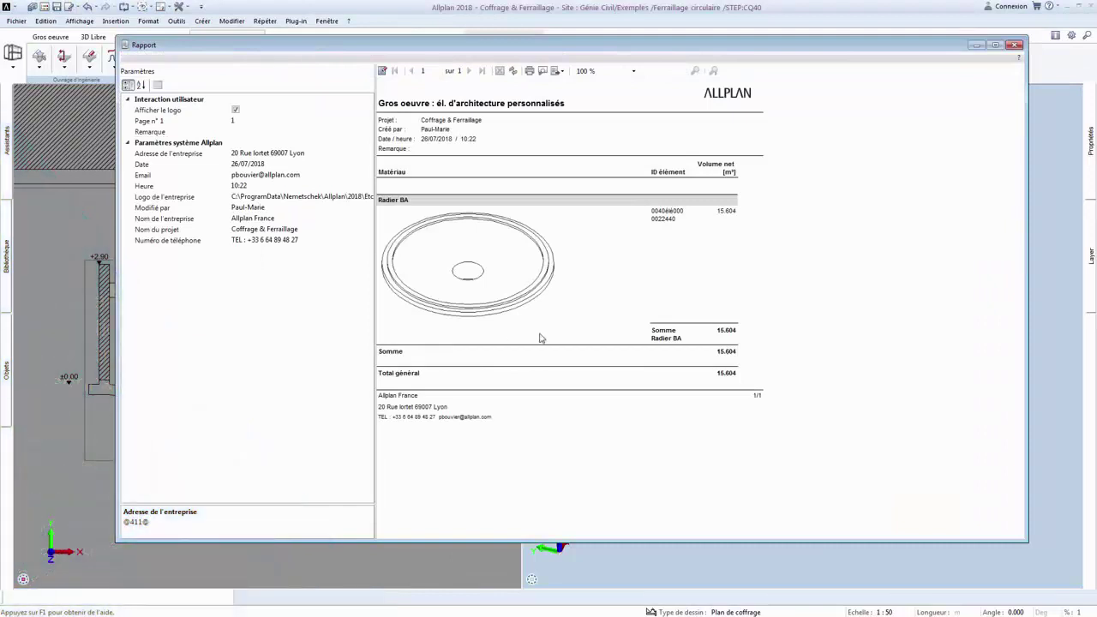
{"action": "left_click", "coordinate": [1014, 47]}
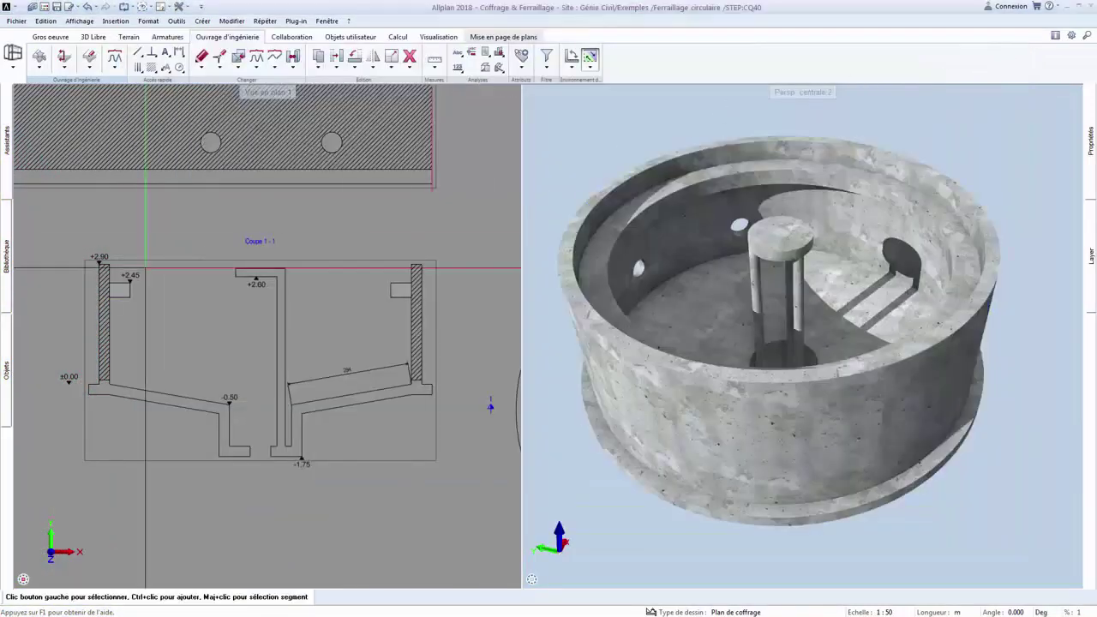
Start an associative section from Gros oeuvre and select the whole tank in south-west isometric
{"action": "left_click", "coordinate": [53, 36]}
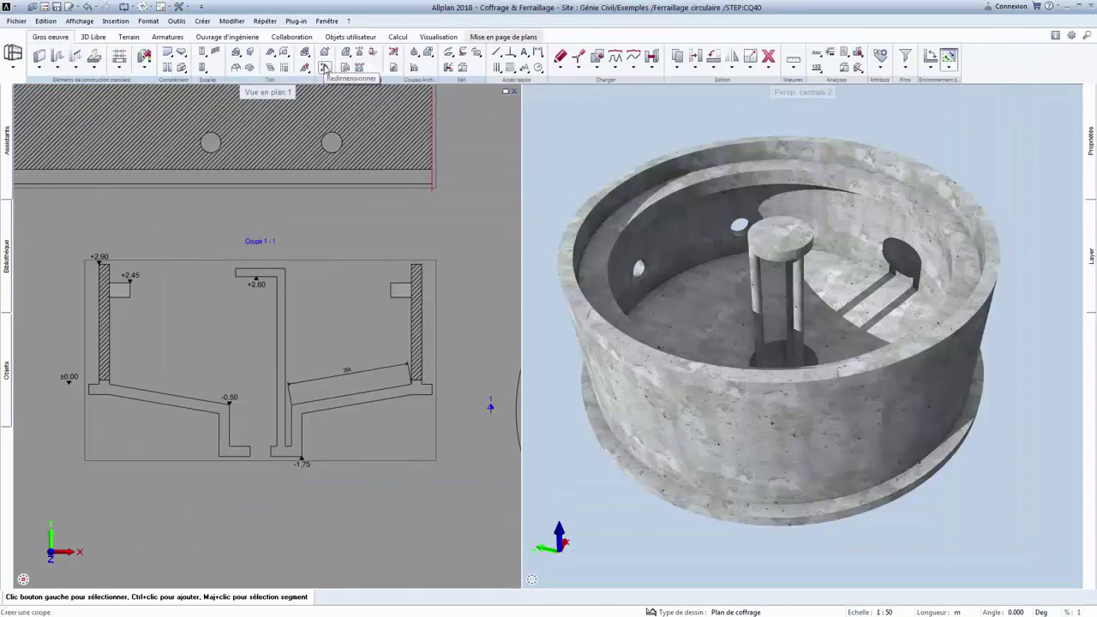
{"action": "left_click", "coordinate": [325, 68]}
{"action": "scroll", "coordinate": [490, 406], "scroll_direction": "down", "scroll_amount": 3}
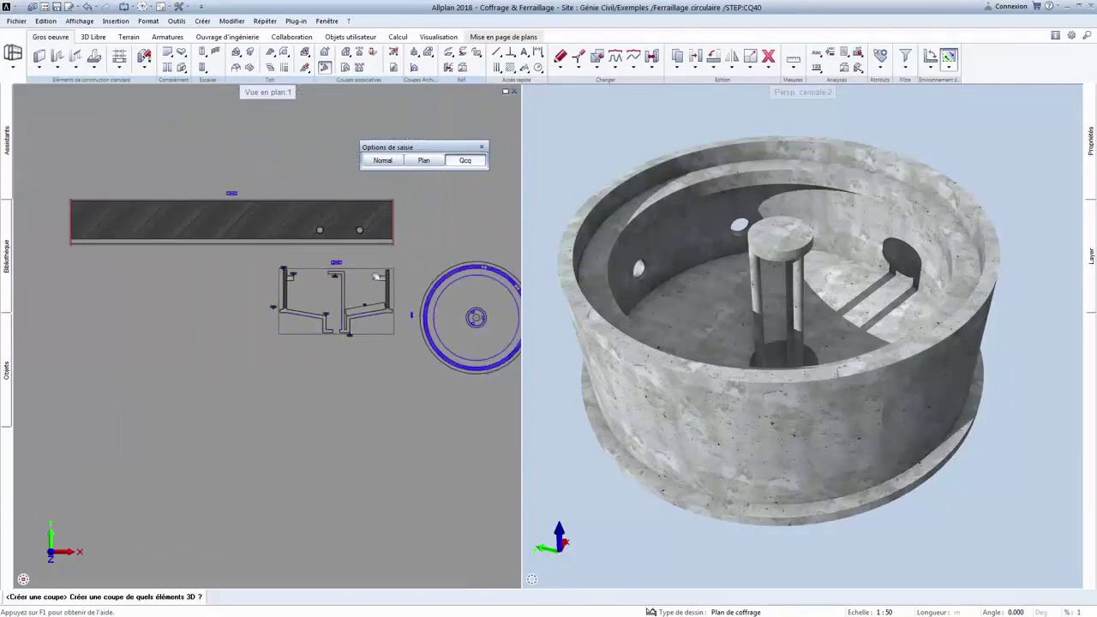
{"action": "middle_click_drag", "start_coordinate": [467, 360], "coordinate": [325, 369]}
{"action": "scroll", "coordinate": [326, 352], "scroll_direction": "up", "scroll_amount": 2}
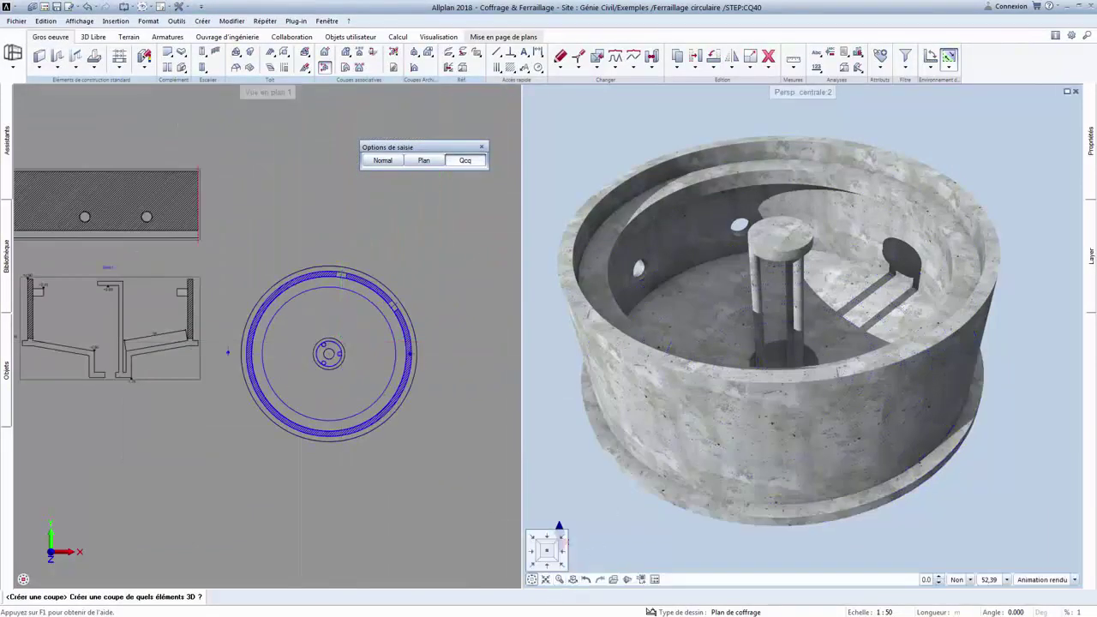
{"action": "left_click", "coordinate": [547, 549]}
{"action": "left_click", "coordinate": [716, 520]}
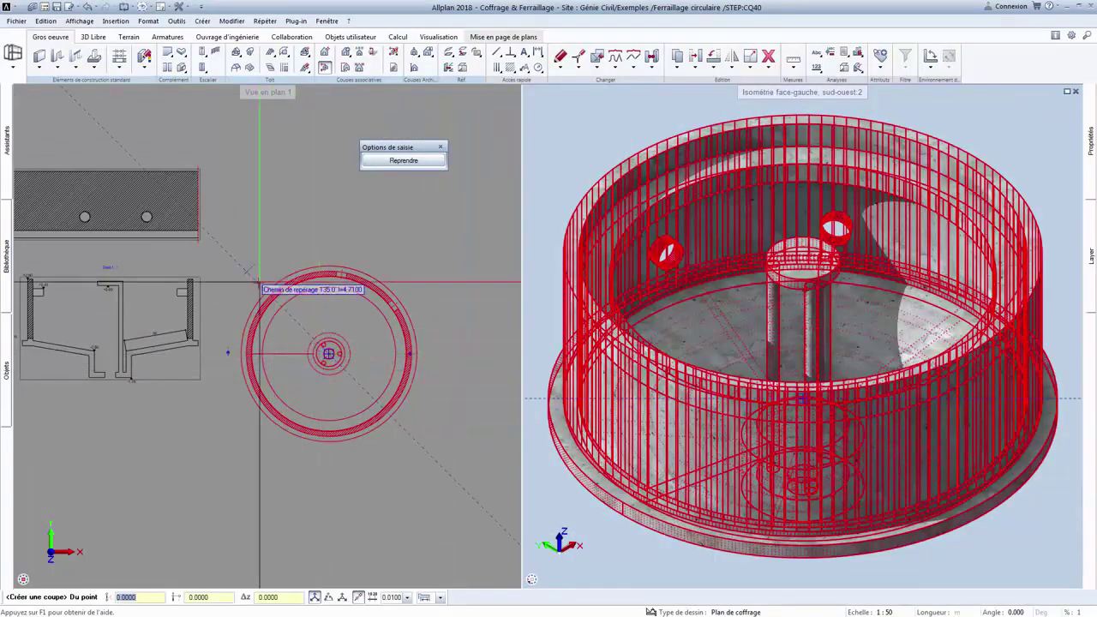
Draw the bent section path across the tank and place the 3D cutaway beside the plan
{"action": "left_click", "coordinate": [250, 272]}
{"action": "scroll", "coordinate": [326, 353], "scroll_direction": "up", "scroll_amount": 2}
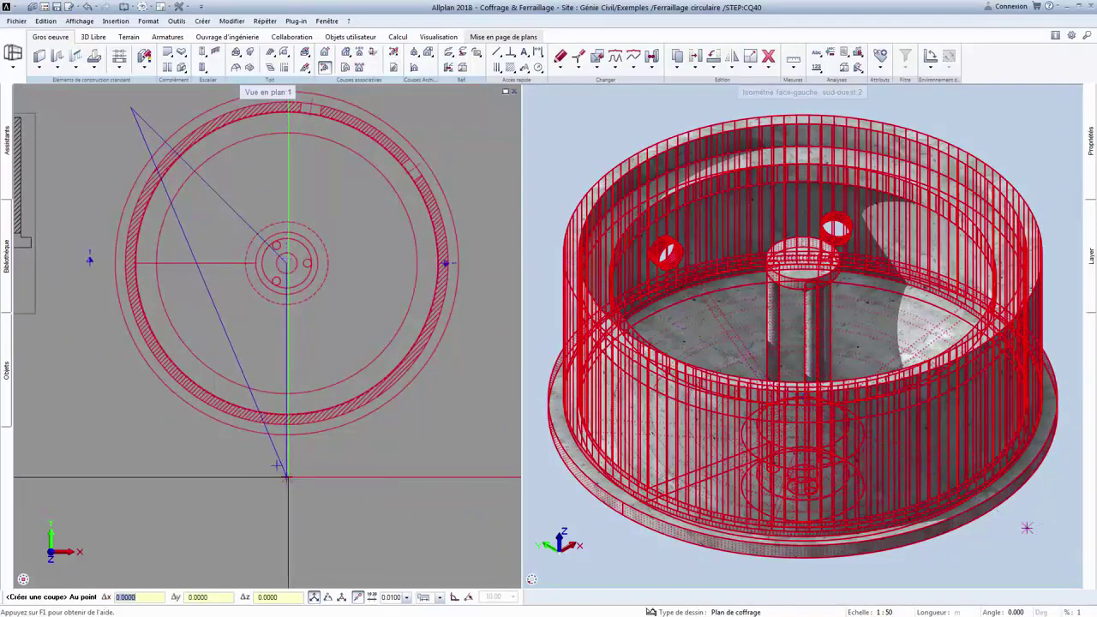
{"action": "scroll", "coordinate": [380, 481], "scroll_direction": "down", "scroll_amount": 3}
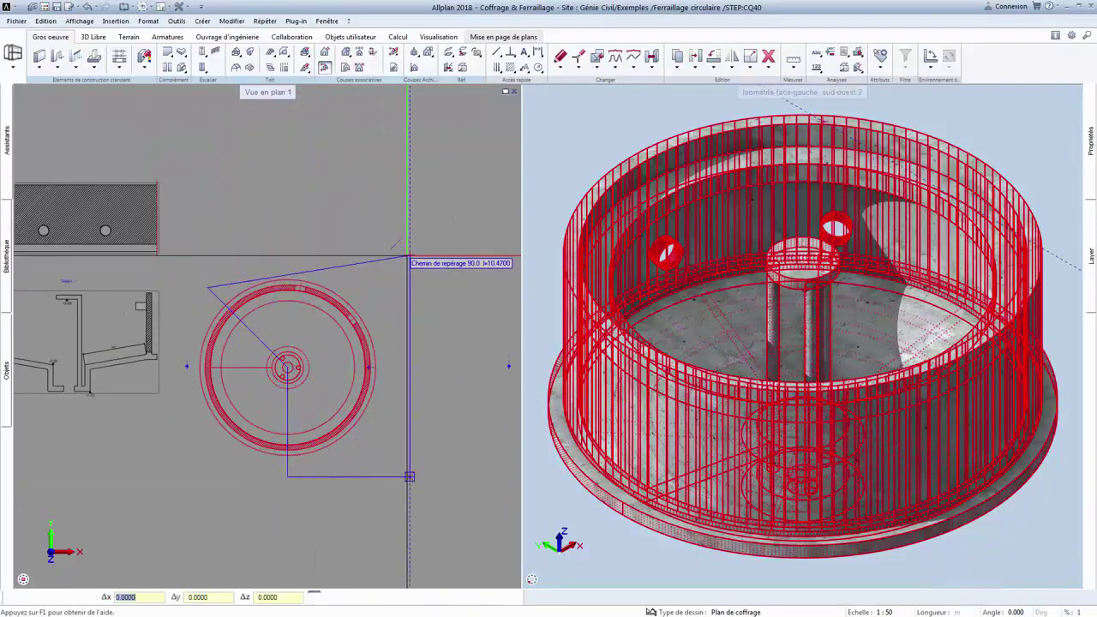
{"action": "left_click", "coordinate": [409, 257]}
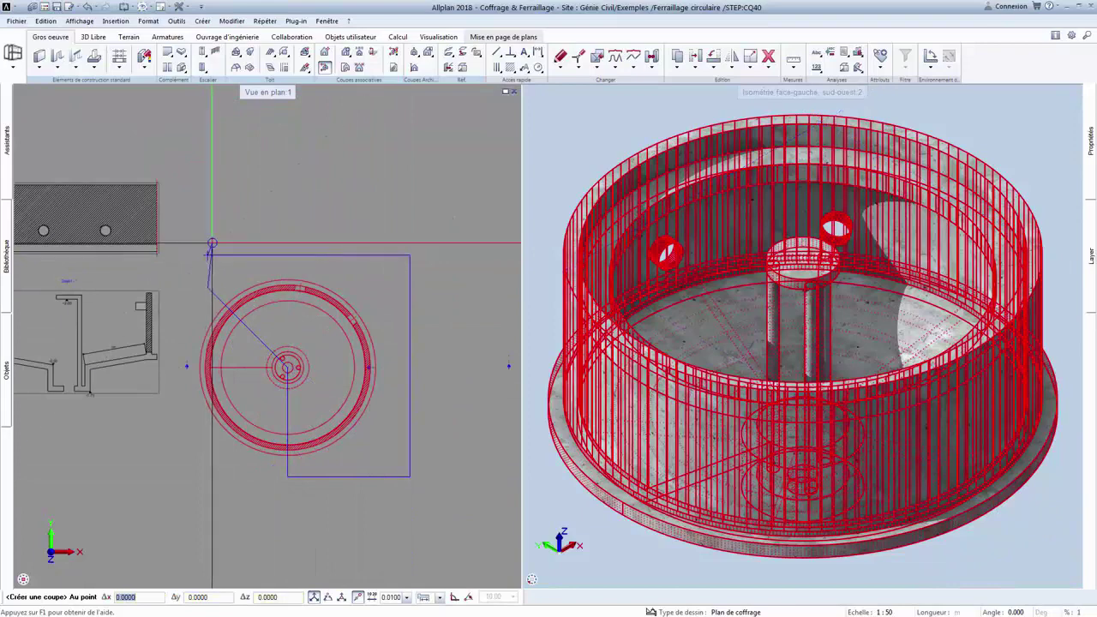
{"action": "key", "text": "Escape"}
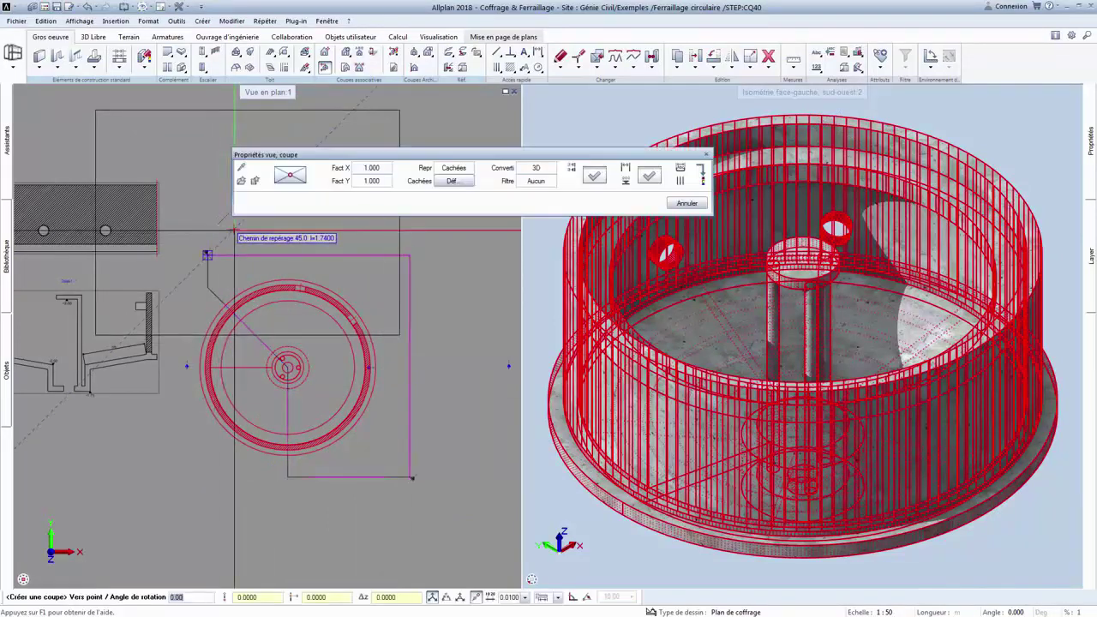
{"action": "scroll", "coordinate": [424, 374], "scroll_direction": "down", "scroll_amount": 3}
{"action": "left_click", "coordinate": [445, 405]}
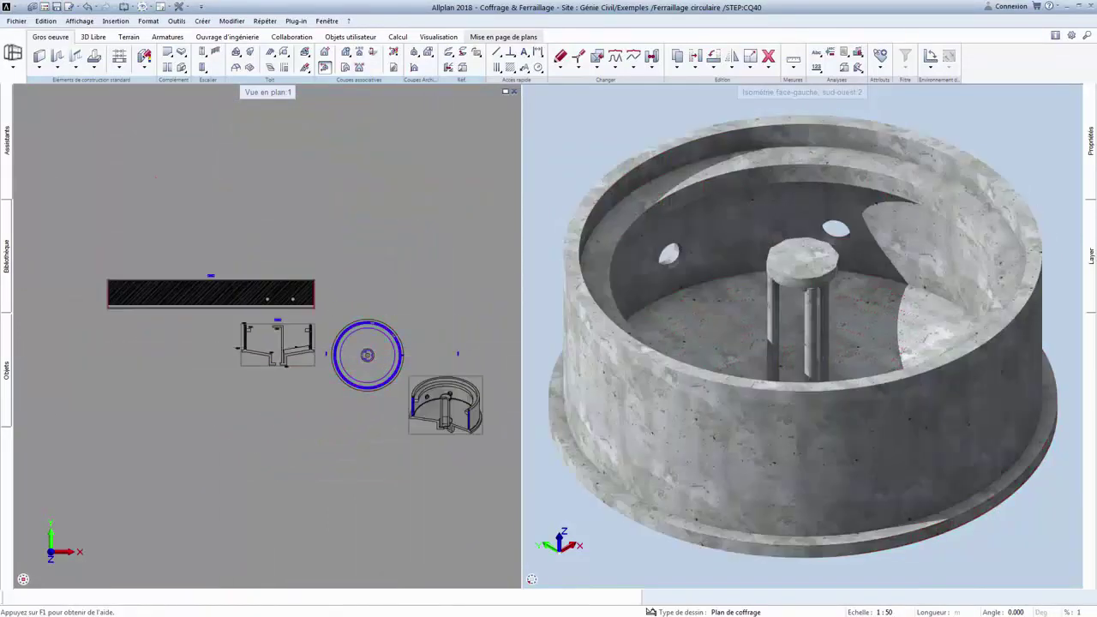
{"action": "scroll", "coordinate": [445, 403], "scroll_direction": "up", "scroll_amount": 2}
Create an associative 3D view of all tank elements, orbited steeply overhead, placed beside the cutaway
{"action": "scroll", "coordinate": [446, 403], "scroll_direction": "up", "scroll_amount": 2}
{"action": "scroll", "coordinate": [446, 402], "scroll_direction": "up", "scroll_amount": 2}
{"action": "scroll", "coordinate": [162, 414], "scroll_direction": "down", "scroll_amount": 3}
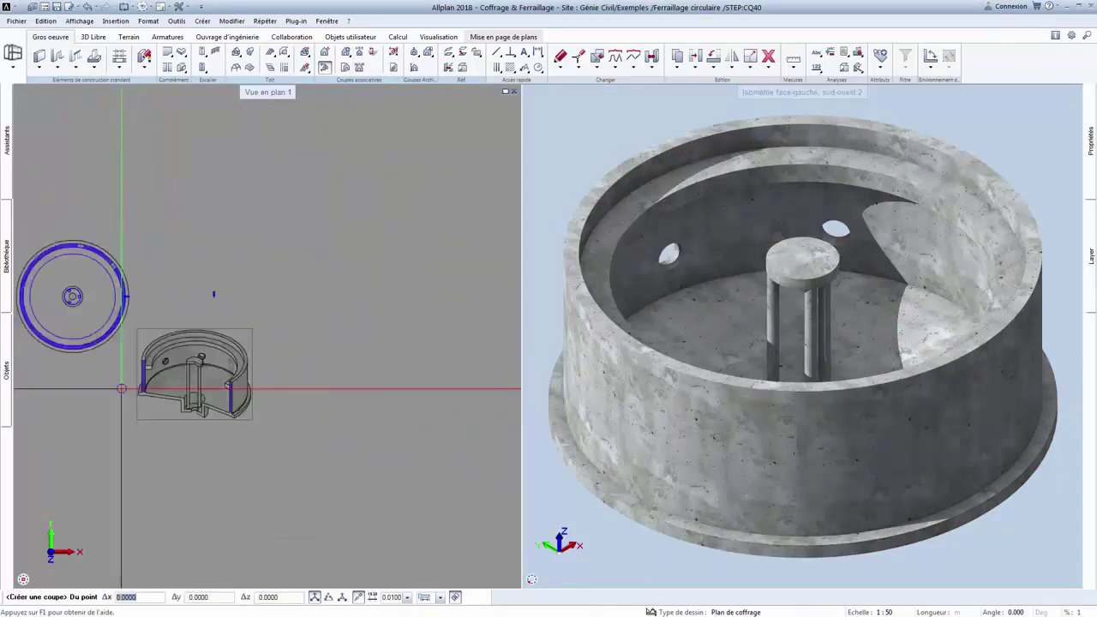
{"action": "middle_click_drag", "start_coordinate": [106, 299], "coordinate": [224, 319]}
{"action": "key", "text": "Escape"}
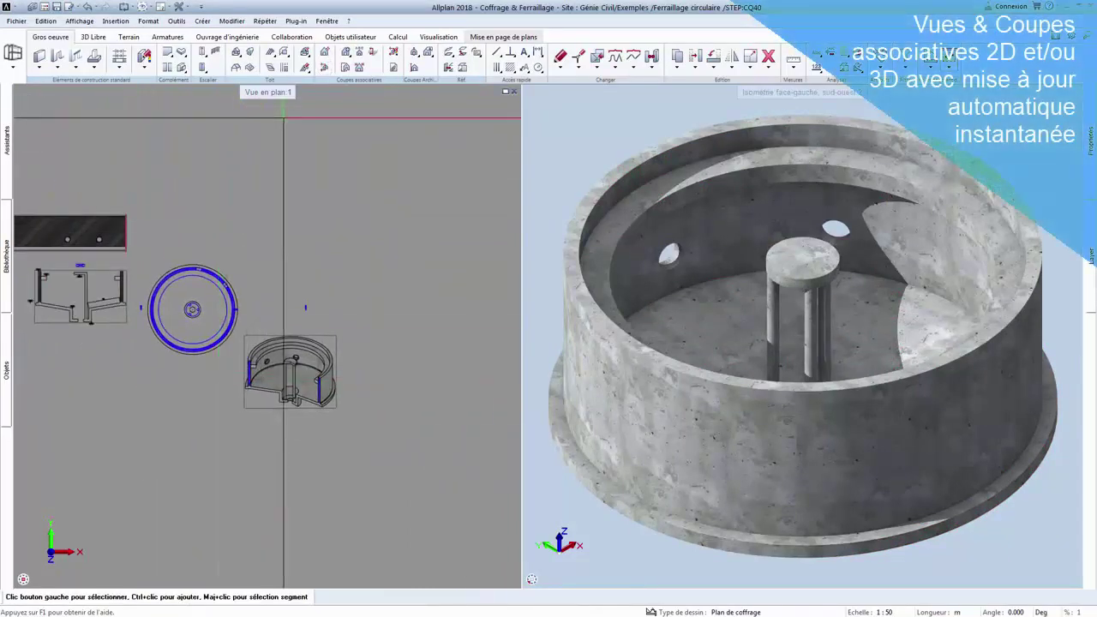
{"action": "left_click", "coordinate": [325, 51]}
{"action": "mouse_move", "coordinate": [567, 583]}
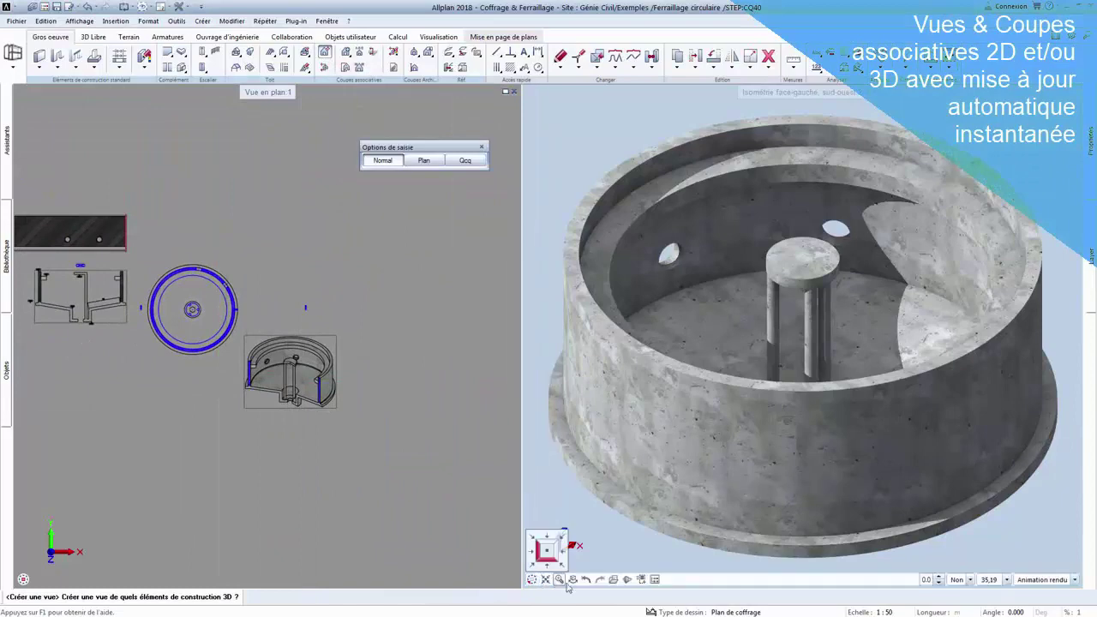
{"action": "middle_click_drag", "start_coordinate": [603, 507], "coordinate": [613, 455], "text": "shift"}
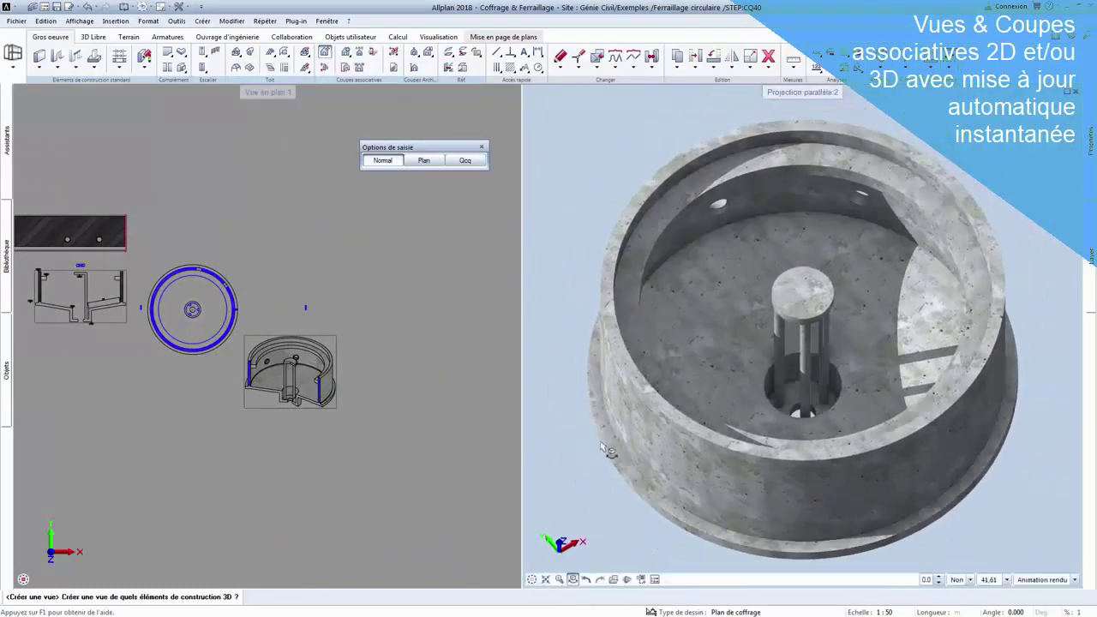
{"action": "left_click", "coordinate": [476, 163]}
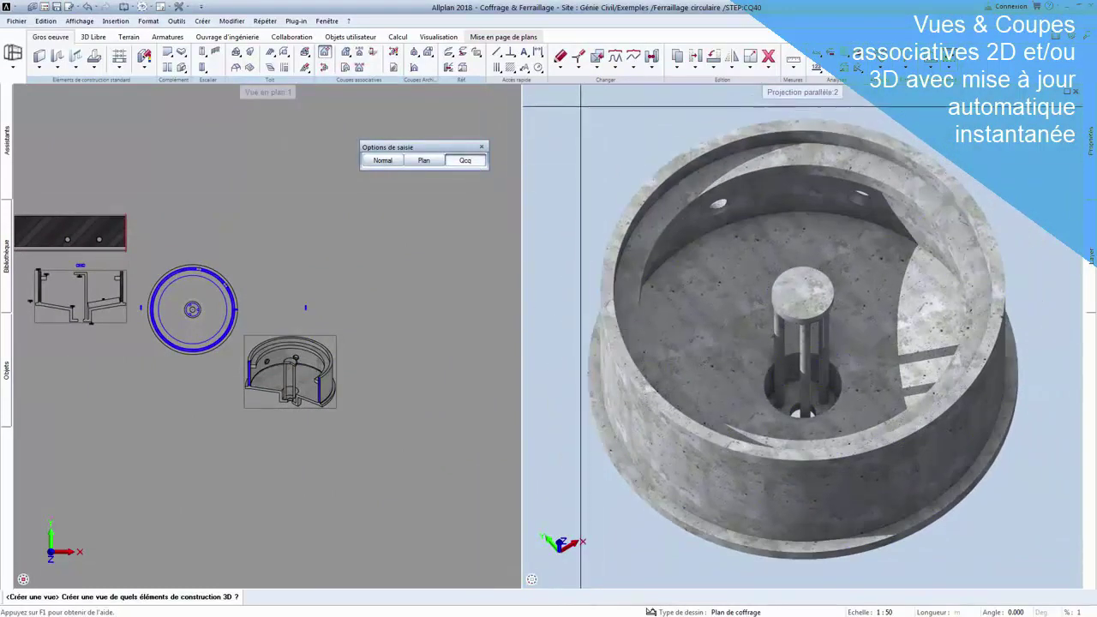
{"action": "left_click", "coordinate": [604, 255]}
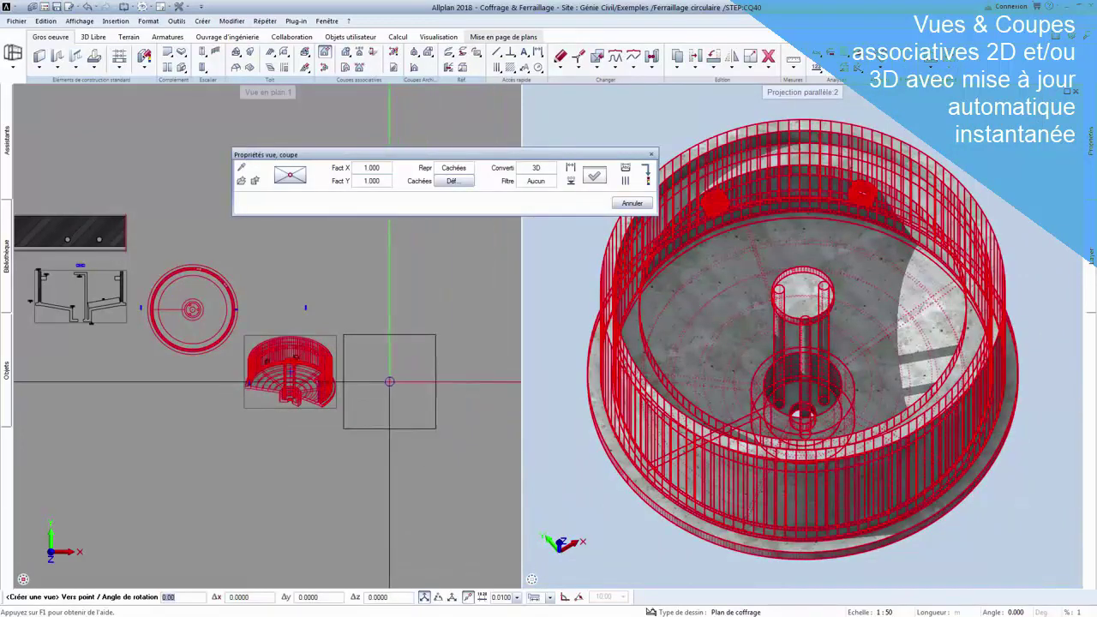
{"action": "left_click", "coordinate": [389, 372]}
{"action": "scroll", "coordinate": [388, 373], "scroll_direction": "up", "scroll_amount": 3}
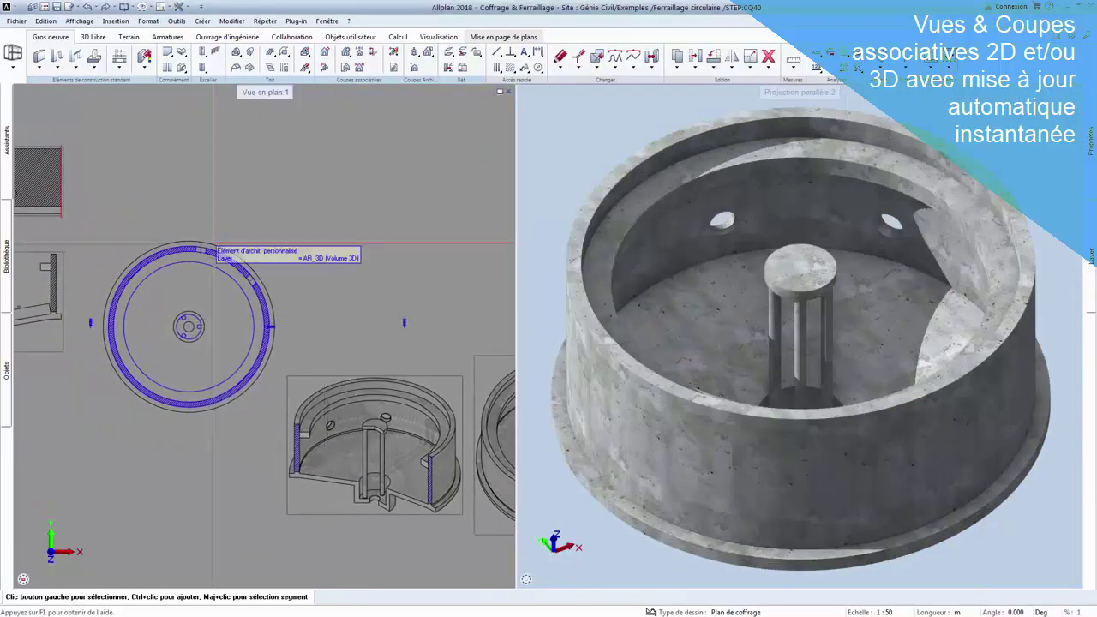
{"action": "scroll", "coordinate": [213, 244], "scroll_direction": "up", "scroll_amount": 3}
Change the wall opening to element height 0.25 and distance 0.75
{"action": "scroll", "coordinate": [196, 244], "scroll_direction": "up", "scroll_amount": 2}
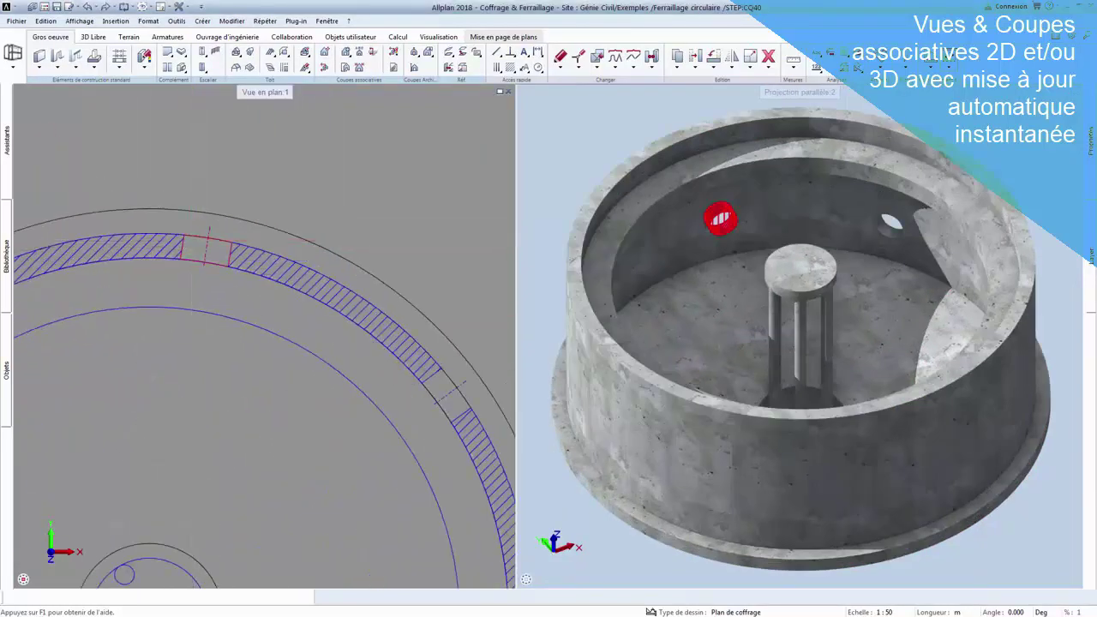
{"action": "double_click", "coordinate": [199, 249]}
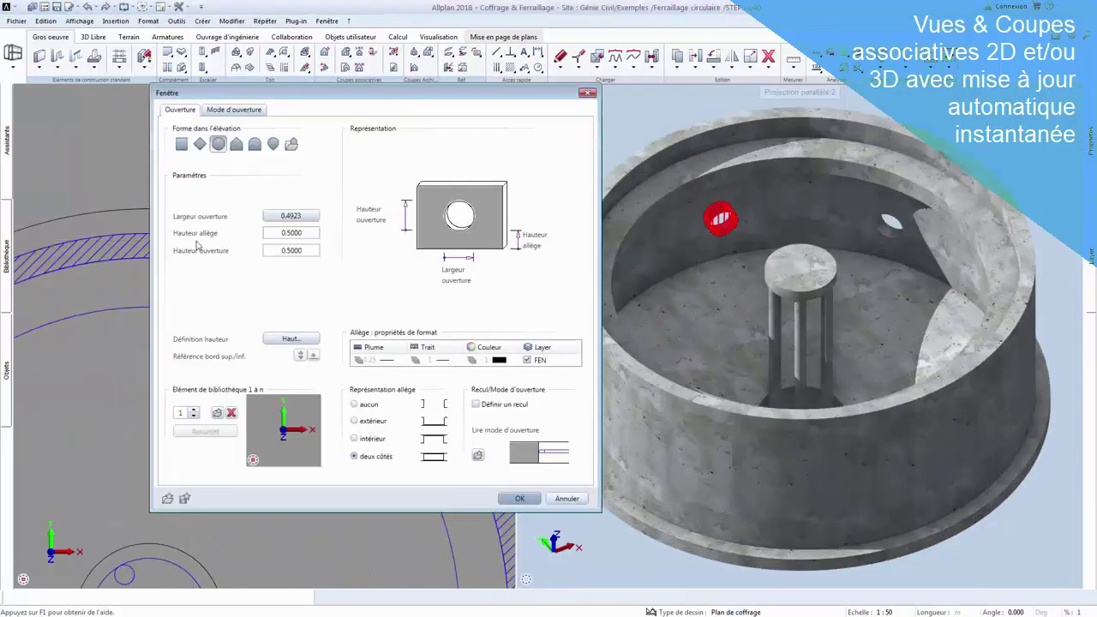
{"action": "left_click", "coordinate": [291, 339]}
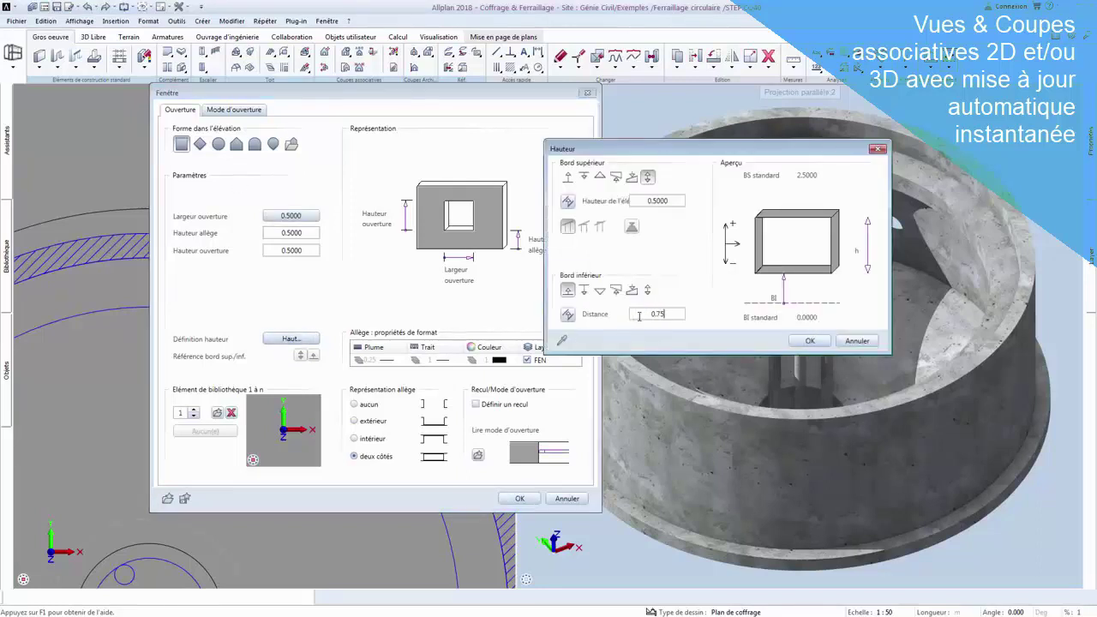
{"action": "left_click", "coordinate": [810, 341]}
{"action": "left_click", "coordinate": [519, 498]}
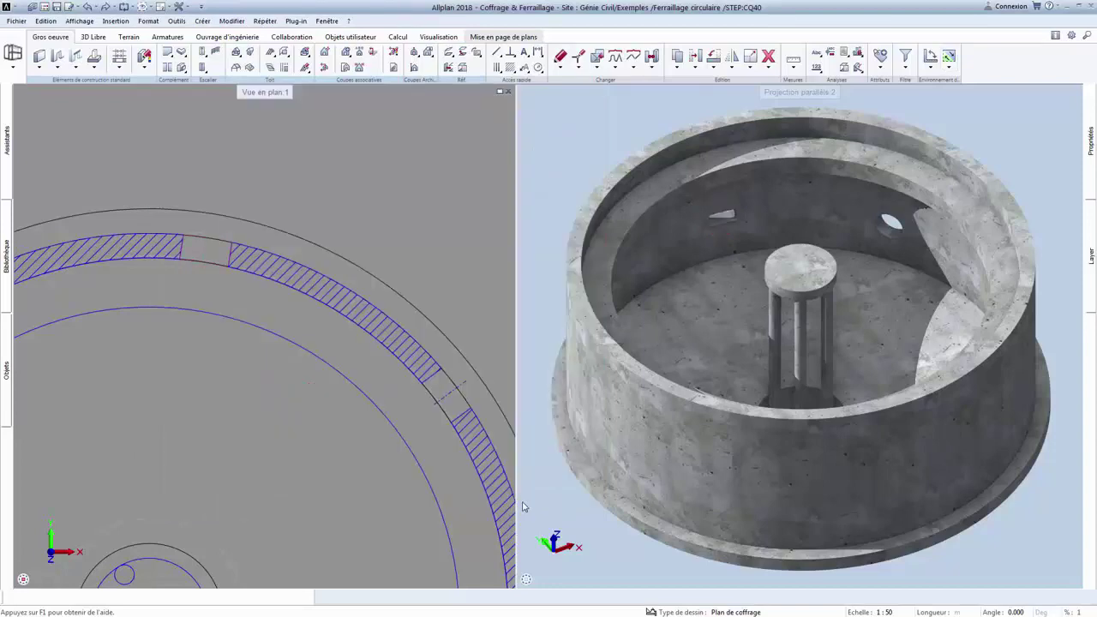
{"action": "scroll", "coordinate": [710, 350], "scroll_direction": "up", "scroll_amount": 2}
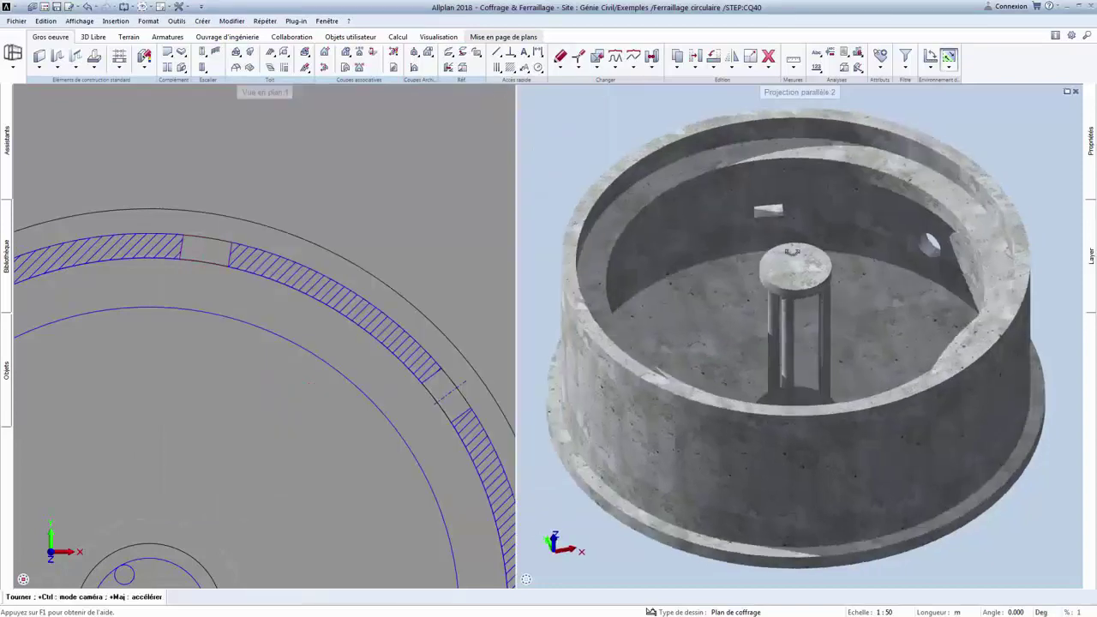
{"action": "scroll", "coordinate": [716, 326], "scroll_direction": "up", "scroll_amount": 3}
{"action": "scroll", "coordinate": [730, 262], "scroll_direction": "up", "scroll_amount": 3}
{"action": "scroll", "coordinate": [761, 287], "scroll_direction": "up", "scroll_amount": 2}
{"action": "middle_click", "coordinate": [761, 287]}
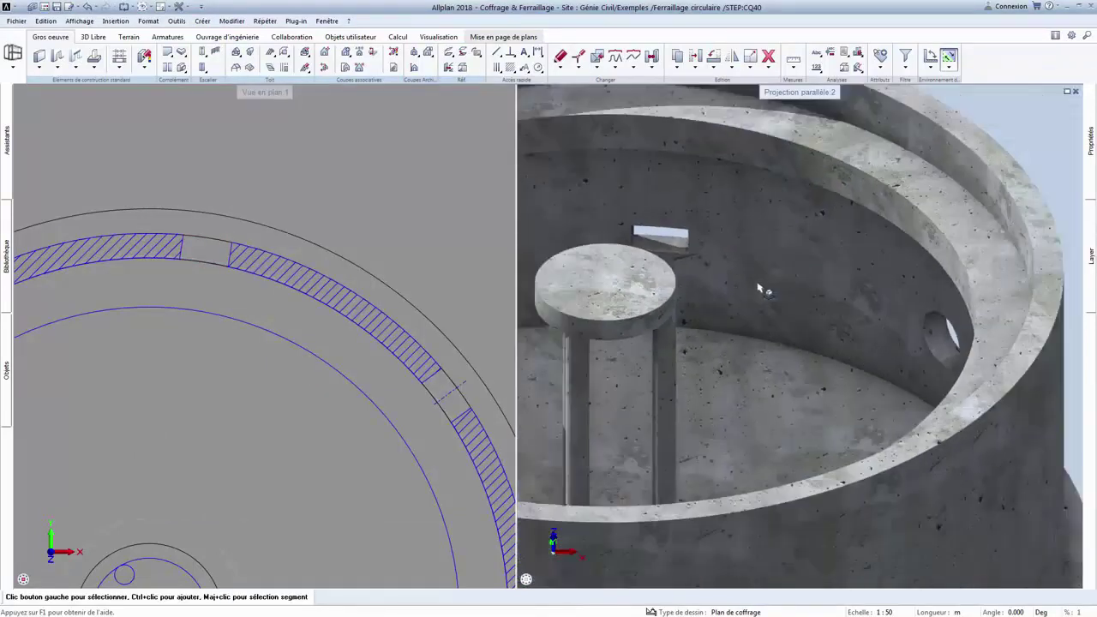
{"action": "middle_click", "coordinate": [248, 334]}
{"action": "scroll", "coordinate": [248, 335], "scroll_direction": "up", "scroll_amount": 3}
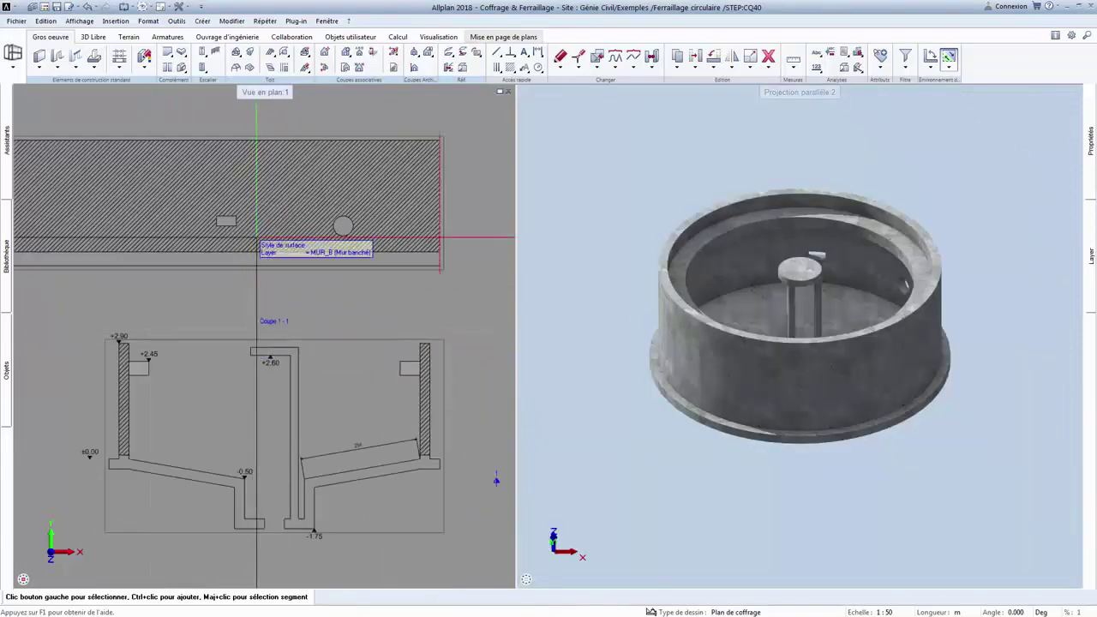
{"action": "scroll", "coordinate": [453, 391], "scroll_direction": "down", "scroll_amount": 1}
{"action": "mouse_move", "coordinate": [452, 392]}
{"action": "middle_mouse_down"}
{"action": "mouse_move", "coordinate": [374, 408]}
{"action": "mouse_move", "coordinate": [186, 196]}
{"action": "middle_mouse_up"}
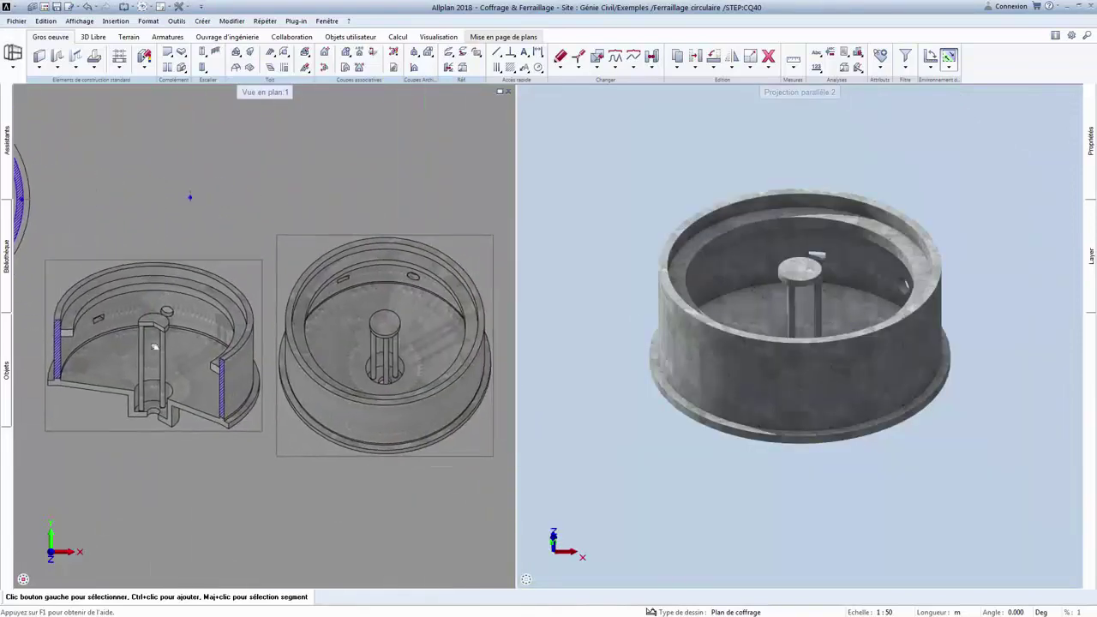